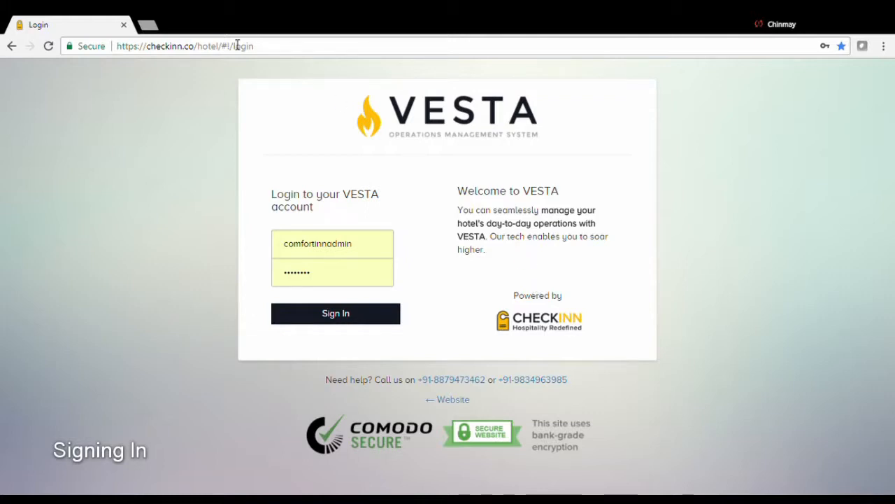
- Sign in to the Comfort Inn admin account with the pre-filled credentials on checkinn.co
{"action": "left_click_drag", "start_coordinate": [284, 55], "coordinate": [109, 51]}
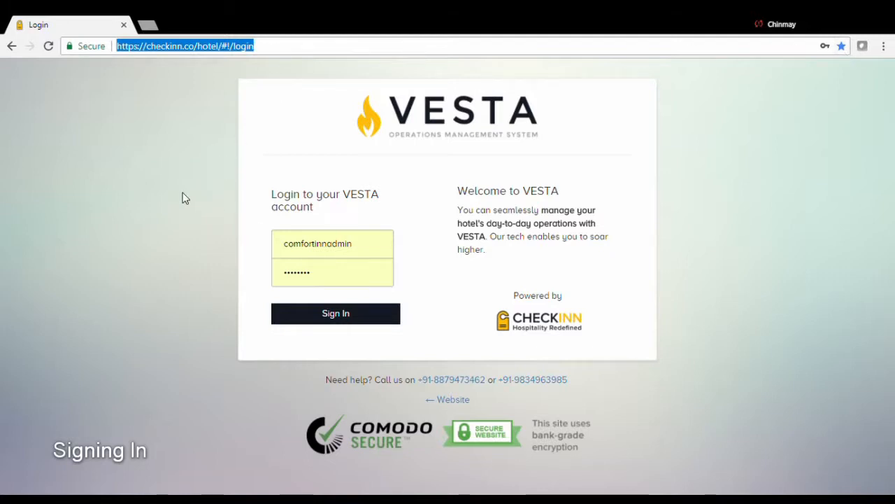
{"action": "left_click", "coordinate": [220, 219]}
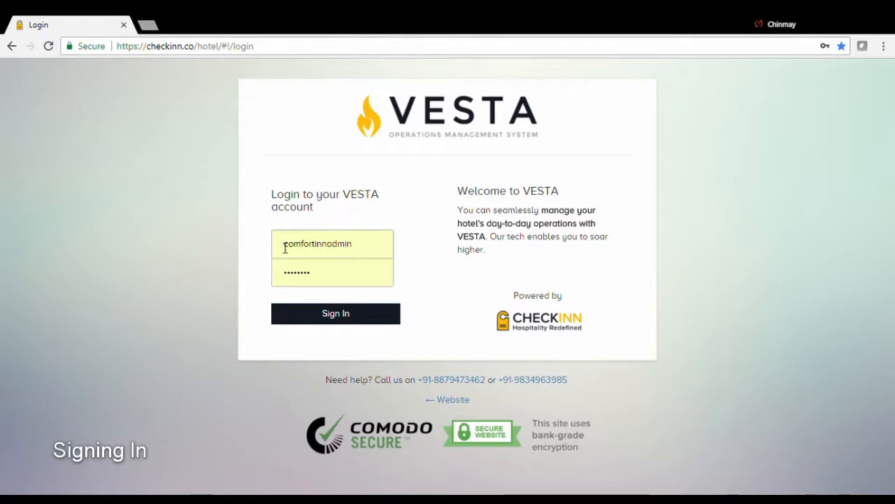
{"action": "left_click", "coordinate": [336, 314]}
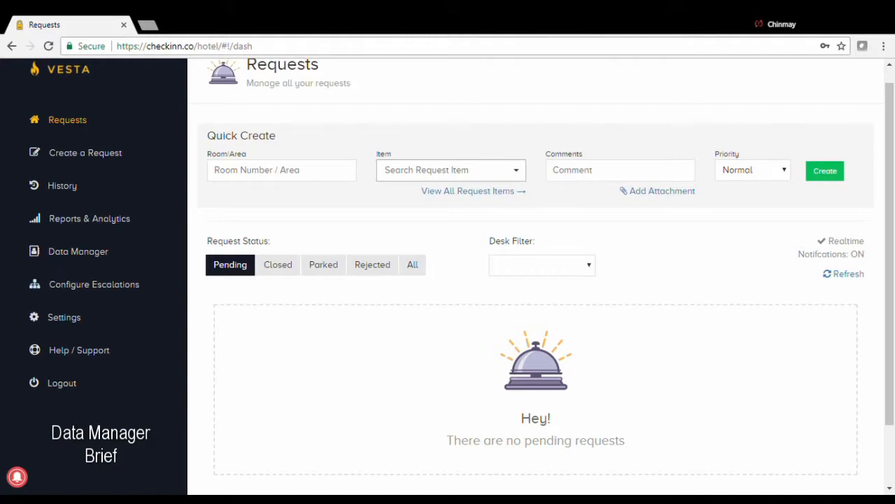
{"action": "scroll", "coordinate": [461, 286], "scroll_direction": "up", "scroll_amount": 1}
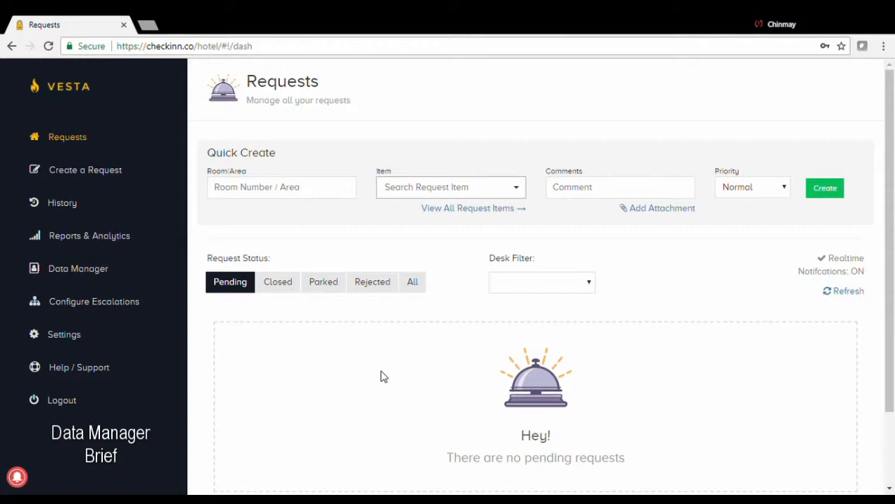
- Open the Data Manager and select Comfort Inn from the hotel list to view its Web Login
{"action": "left_click", "coordinate": [89, 278]}
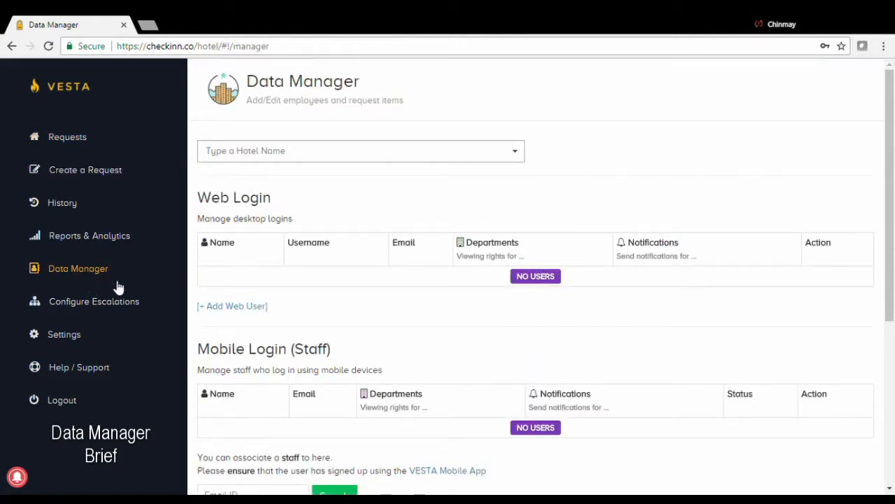
{"action": "left_click", "coordinate": [509, 158]}
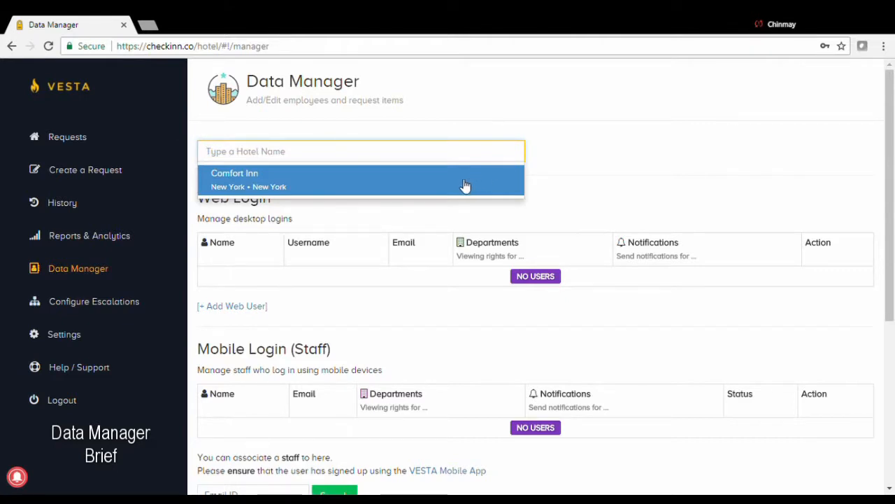
{"action": "left_click", "coordinate": [342, 193]}
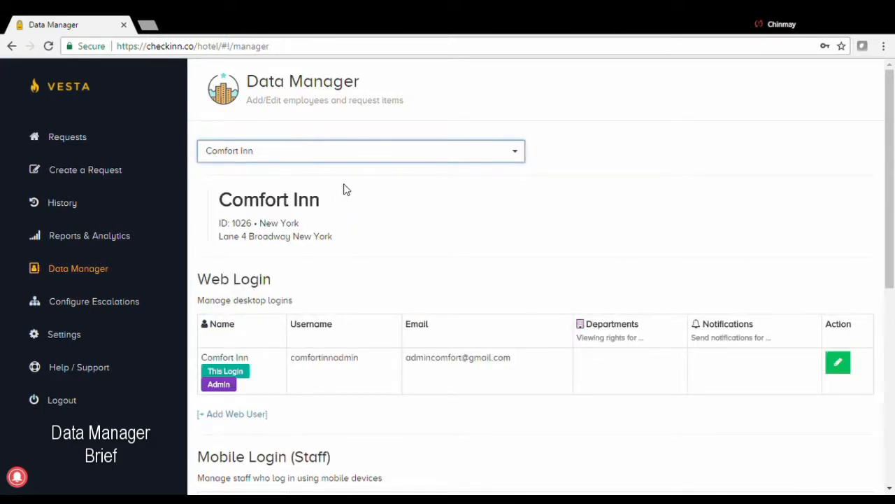
{"action": "left_click_drag", "start_coordinate": [273, 280], "coordinate": [197, 281]}
{"action": "scroll", "coordinate": [272, 266], "scroll_direction": "down", "scroll_amount": 2}
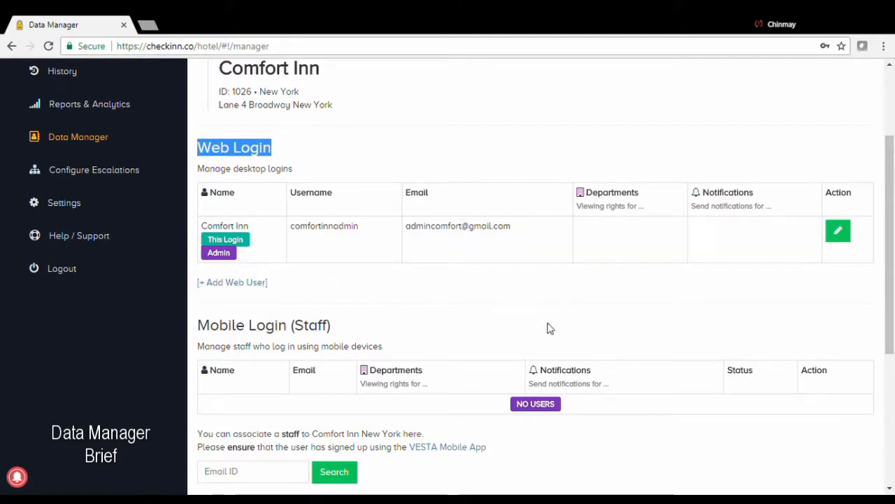
{"action": "scroll", "coordinate": [410, 320], "scroll_direction": "down", "scroll_amount": 1}
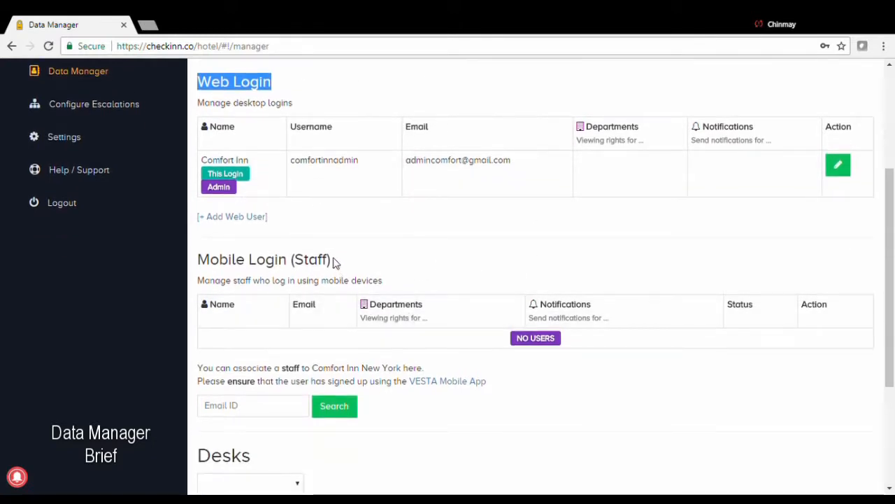
{"action": "left_click_drag", "start_coordinate": [335, 261], "coordinate": [197, 262]}
{"action": "left_click", "coordinate": [477, 282]}
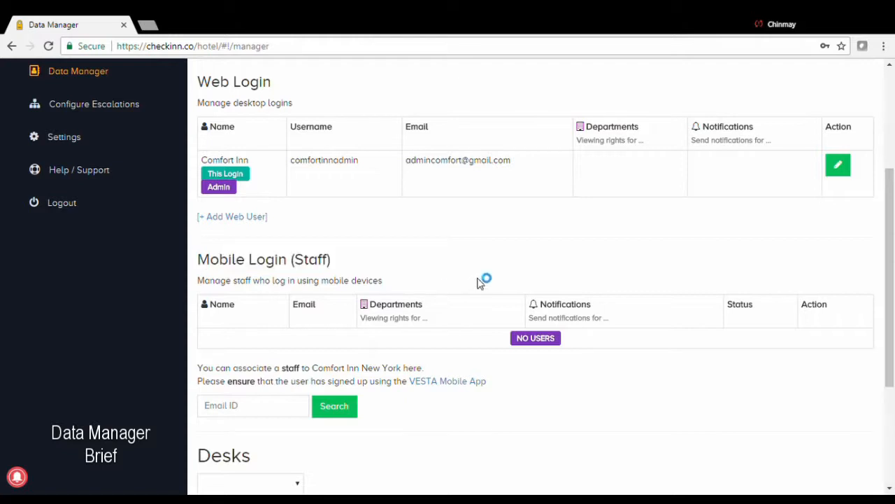
{"action": "scroll", "coordinate": [493, 301], "scroll_direction": "down", "scroll_amount": 1}
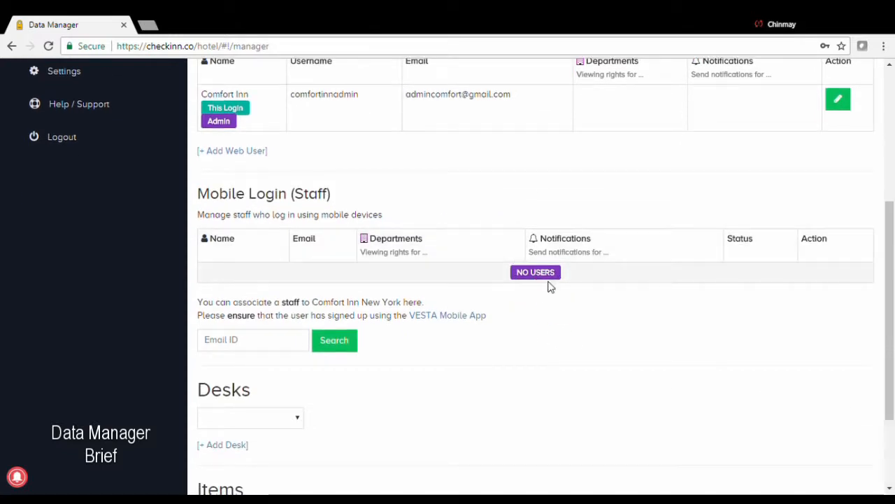
{"action": "scroll", "coordinate": [413, 245], "scroll_direction": "down", "scroll_amount": 1}
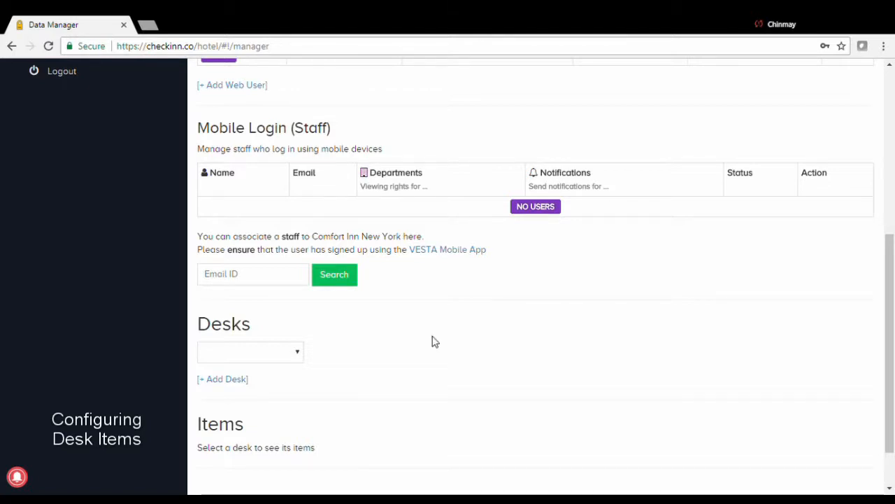
{"action": "left_click_drag", "start_coordinate": [251, 325], "coordinate": [202, 323]}
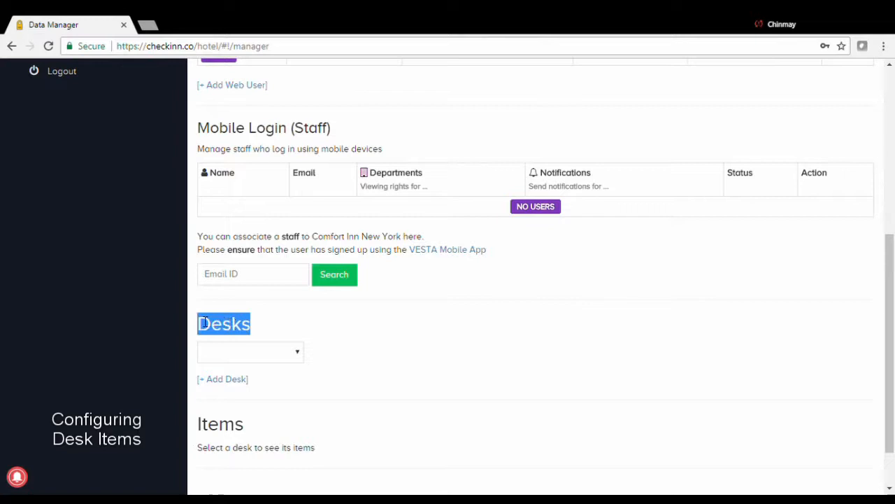
{"action": "left_click", "coordinate": [370, 337]}
{"action": "scroll", "coordinate": [374, 337], "scroll_direction": "down", "scroll_amount": 2}
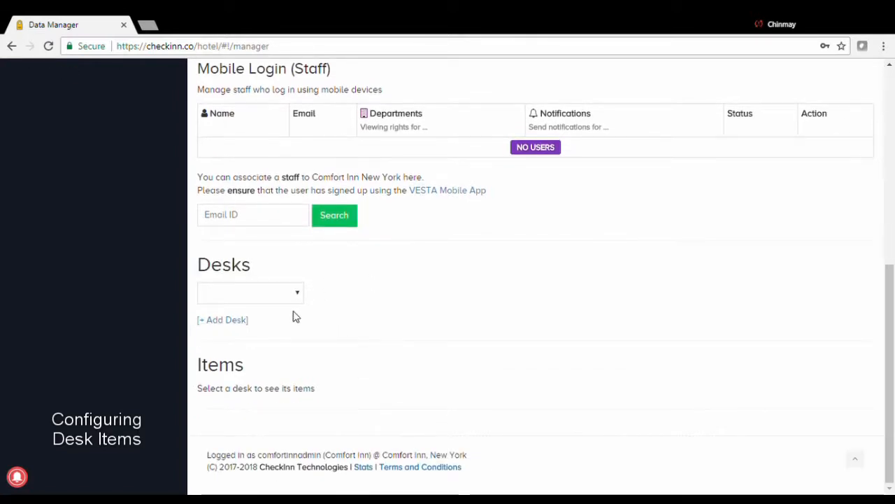
{"action": "left_click", "coordinate": [301, 296]}
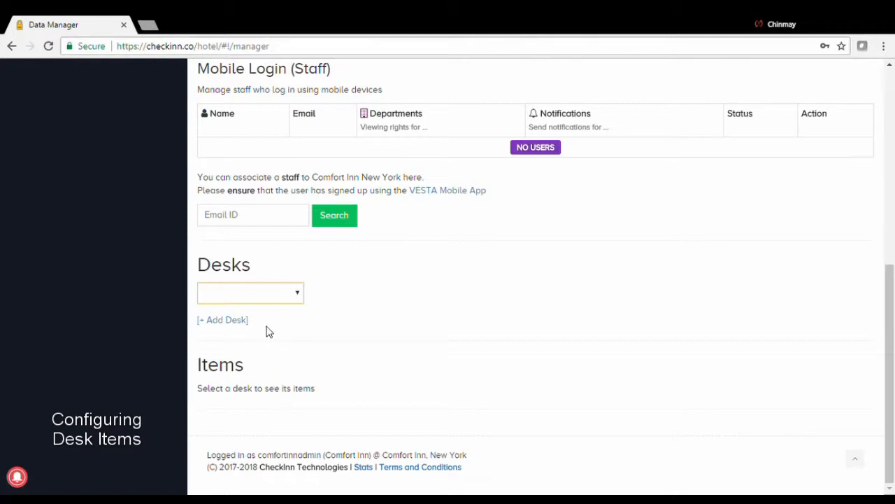
{"action": "left_click", "coordinate": [361, 316]}
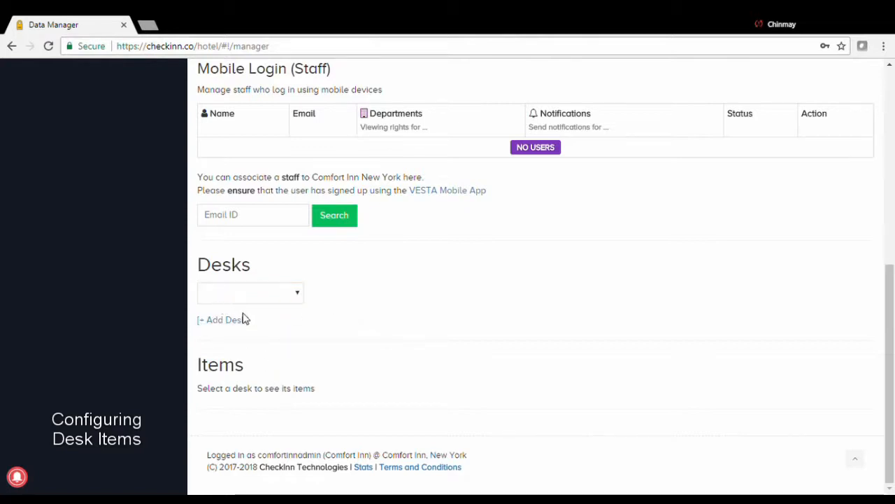
{"action": "left_click", "coordinate": [299, 298]}
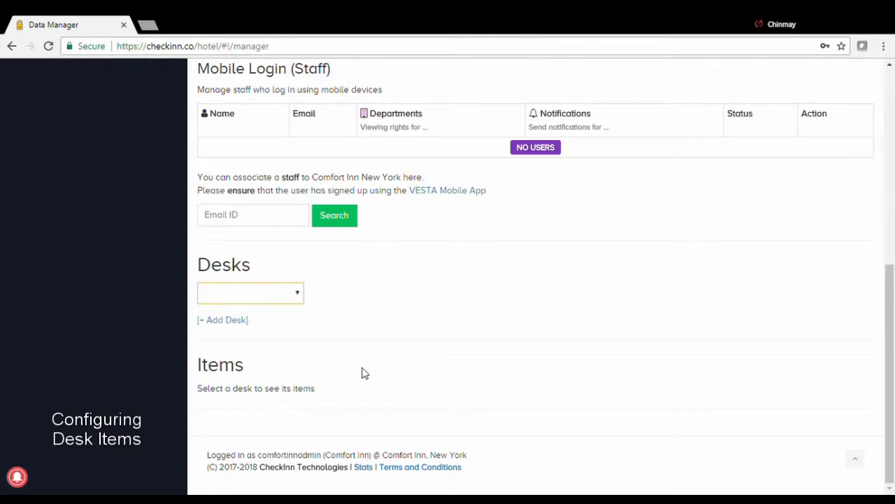
{"action": "left_click", "coordinate": [361, 346]}
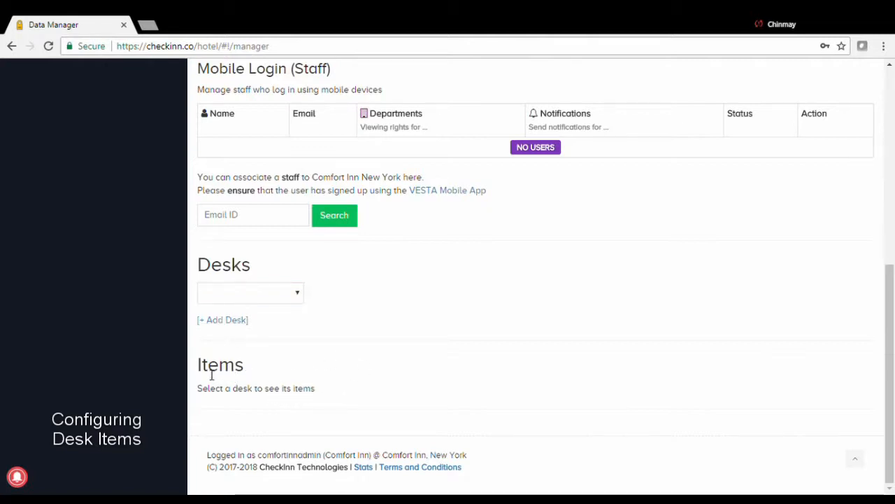
{"action": "left_click_drag", "start_coordinate": [199, 365], "coordinate": [244, 369]}
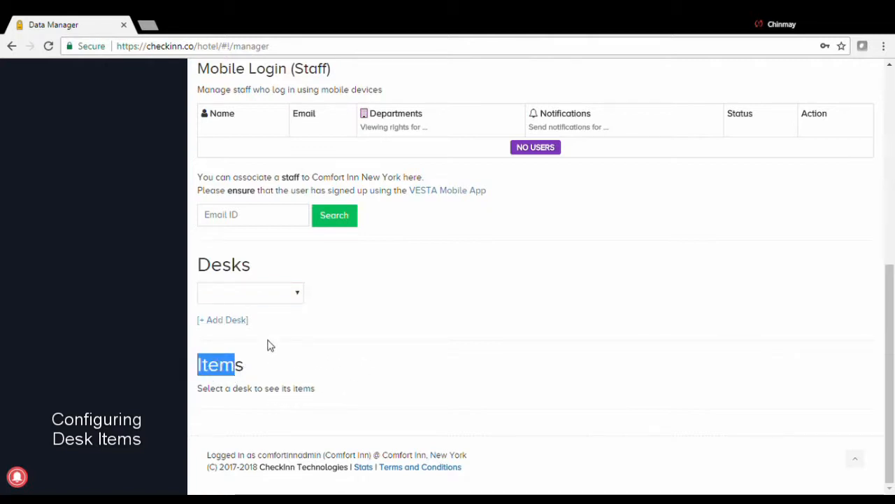
{"action": "left_click", "coordinate": [299, 298]}
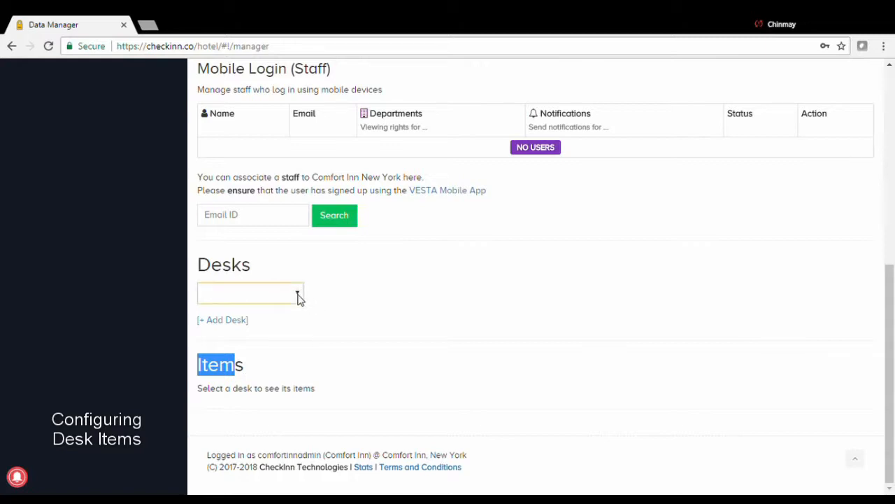
- Select the Front Office desk and scroll down to its six-item Items table
{"action": "left_click", "coordinate": [283, 324]}
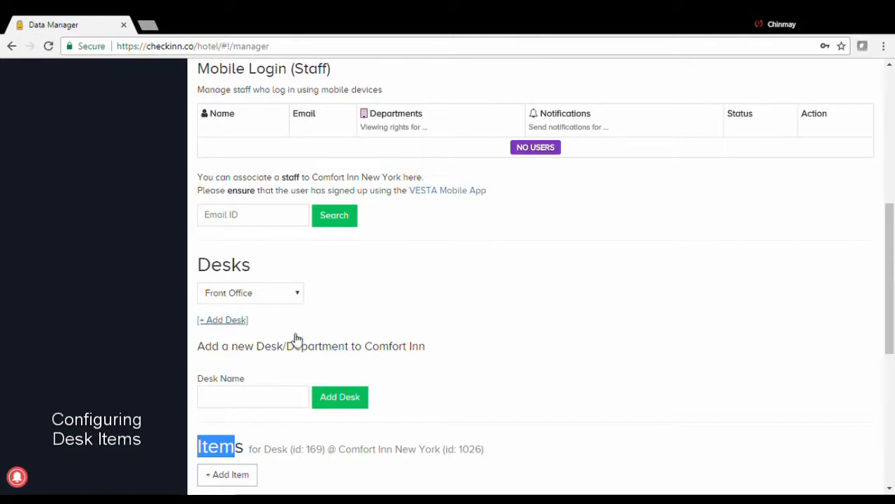
{"action": "scroll", "coordinate": [297, 339], "scroll_direction": "down", "scroll_amount": 4}
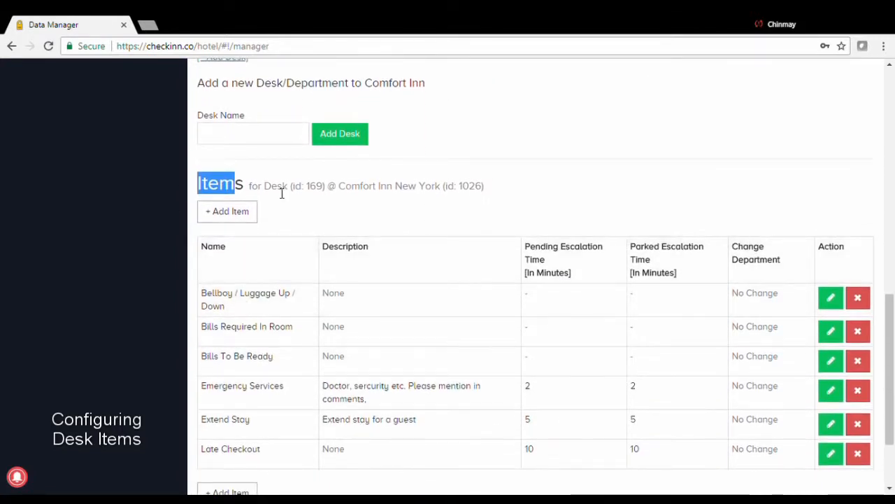
{"action": "left_click", "coordinate": [284, 196]}
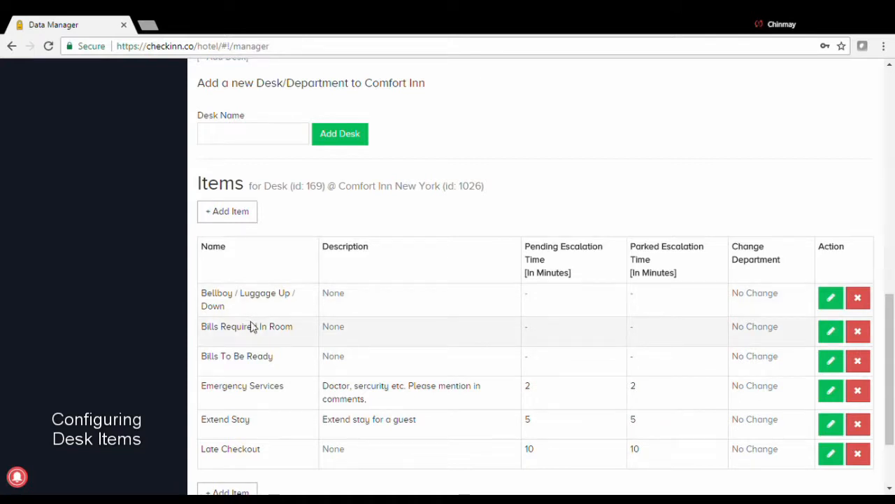
{"action": "scroll", "coordinate": [282, 366], "scroll_direction": "down", "scroll_amount": 1}
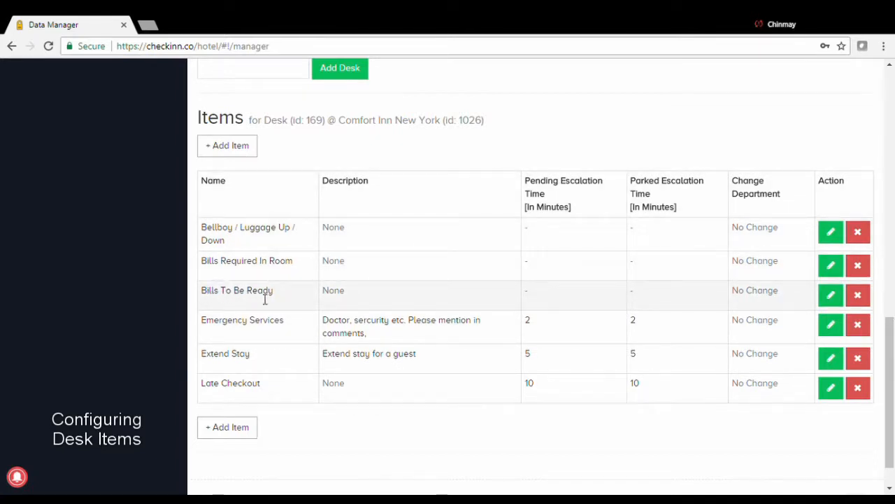
- Edit Bills To Be Ready: description 'Guest requests bills', pending and parked escalation both 5 minutes
{"action": "left_click", "coordinate": [830, 296]}
{"action": "left_click", "coordinate": [377, 280]}
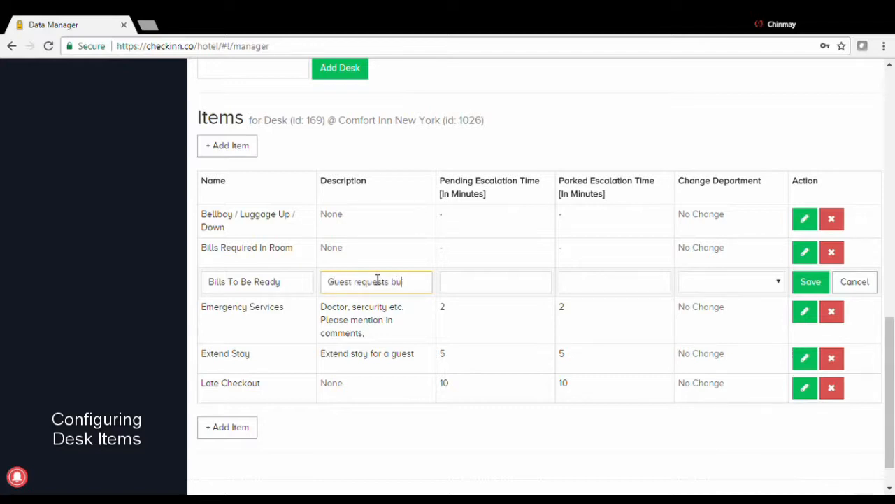
{"action": "left_click", "coordinate": [262, 279]}
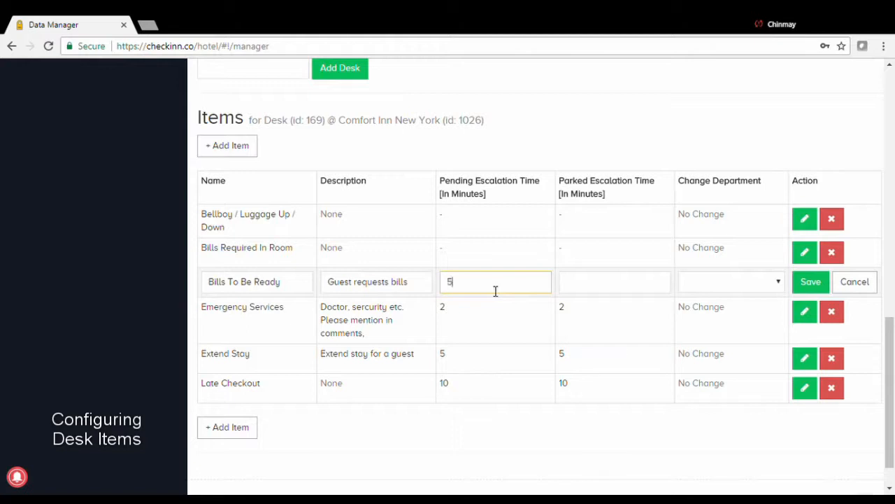
{"action": "left_click", "coordinate": [605, 285]}
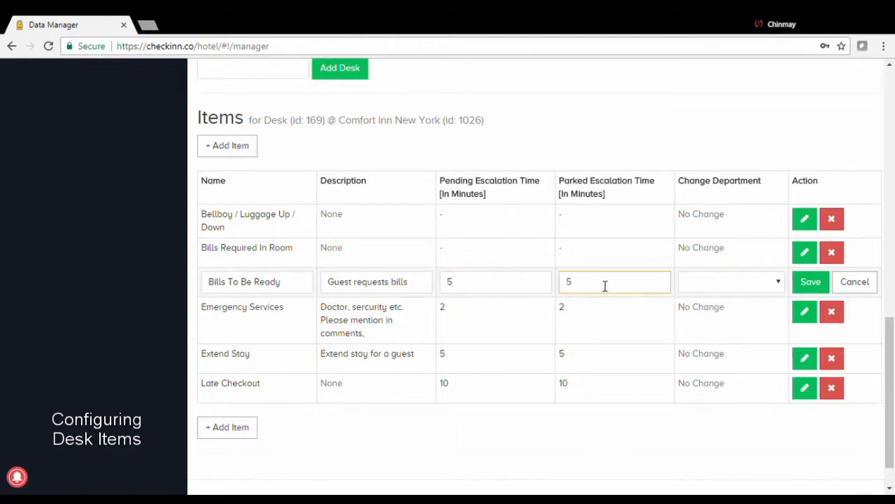
{"action": "left_click", "coordinate": [815, 284]}
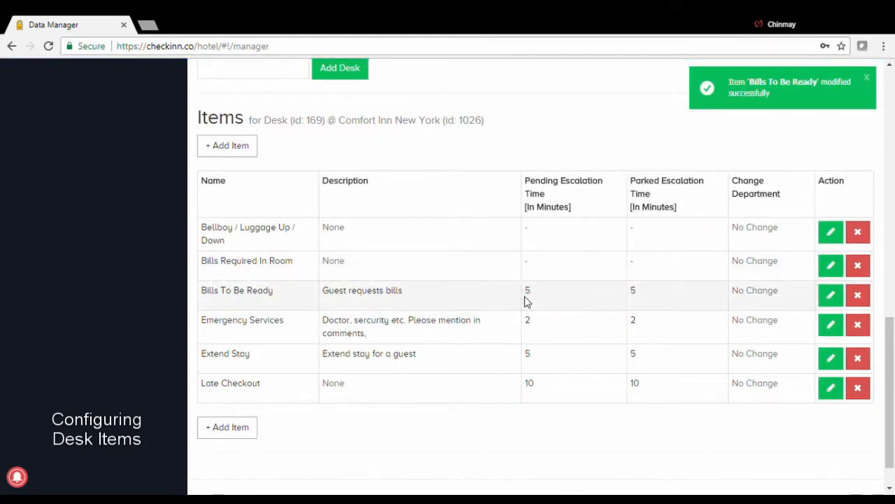
{"action": "left_click_drag", "start_coordinate": [547, 289], "coordinate": [645, 297]}
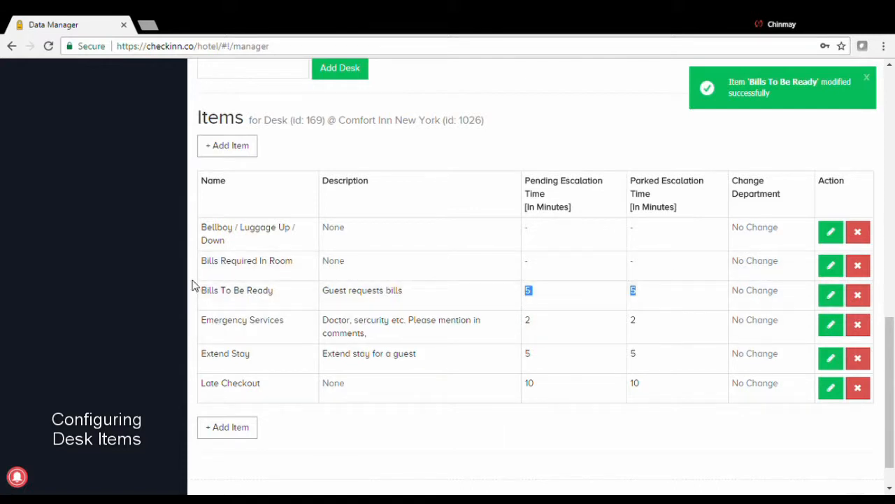
{"action": "left_click_drag", "start_coordinate": [213, 296], "coordinate": [261, 296]}
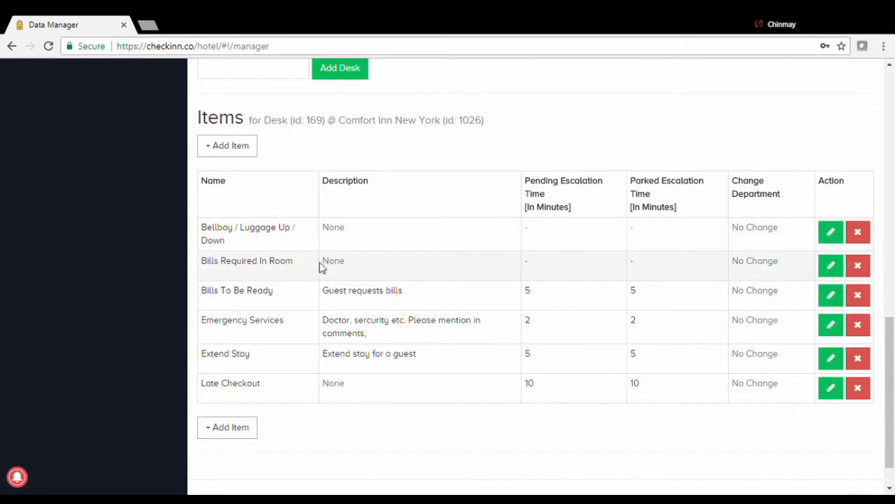
- Add item 'Keys Issue', described 'Key problem for guest', with pending 5 and parked 10 minutes
{"action": "left_click", "coordinate": [245, 434]}
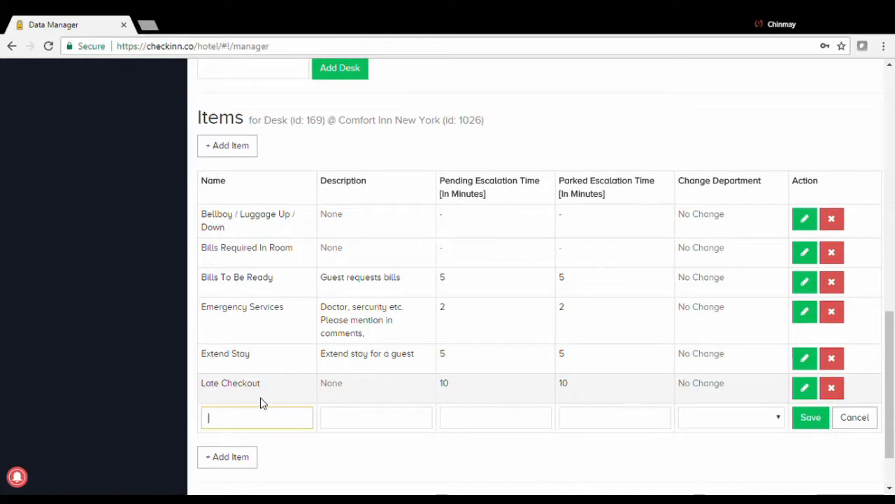
{"action": "type", "text": "Keys Issue"}
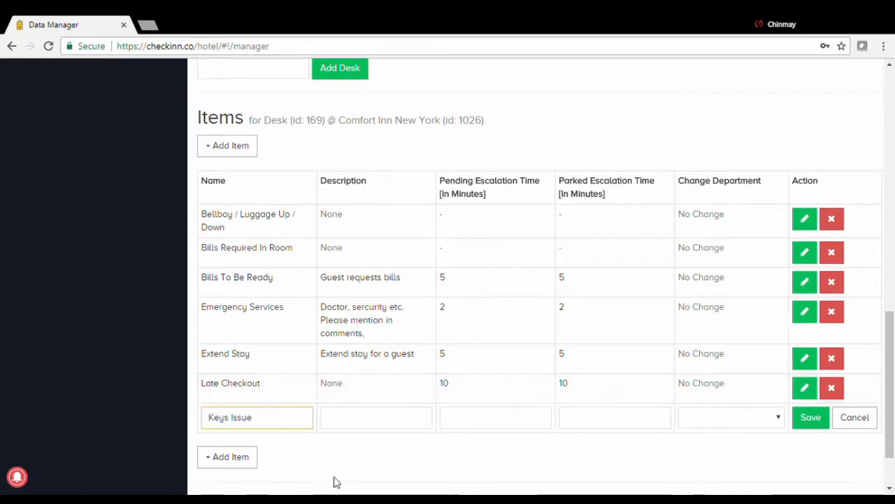
{"action": "left_click", "coordinate": [354, 426]}
{"action": "type", "text": "Key problem"}
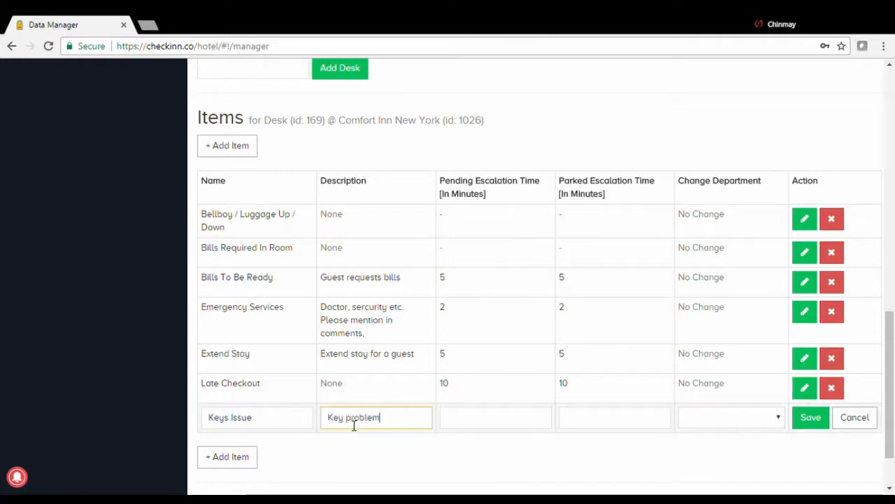
{"action": "type", "text": " for gu"}
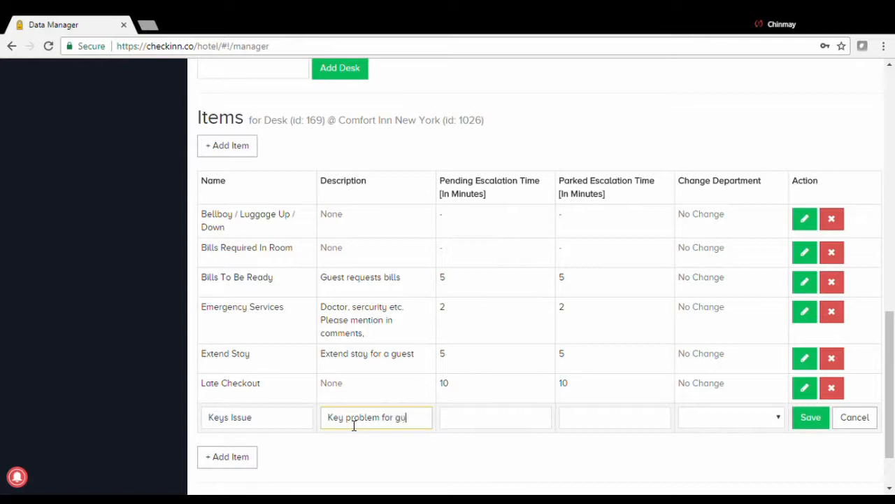
{"action": "type", "text": "est"}
{"action": "left_click", "coordinate": [507, 422]}
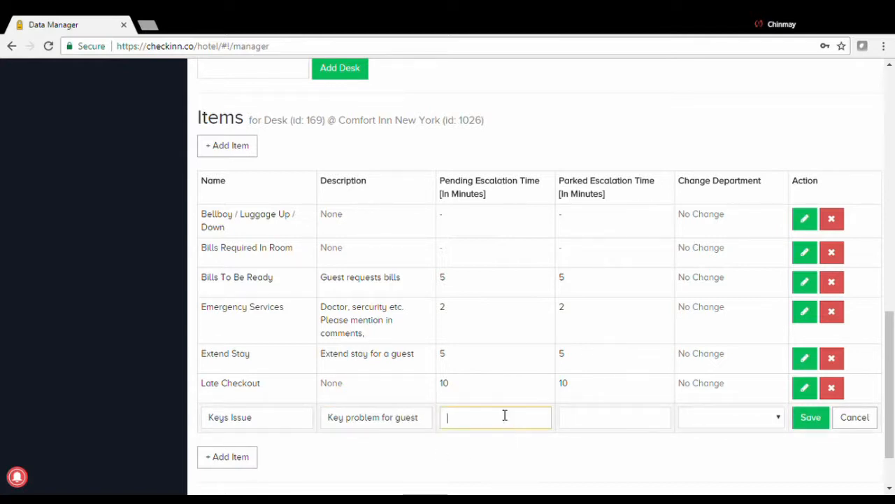
{"action": "type", "text": "5"}
{"action": "left_click", "coordinate": [582, 424]}
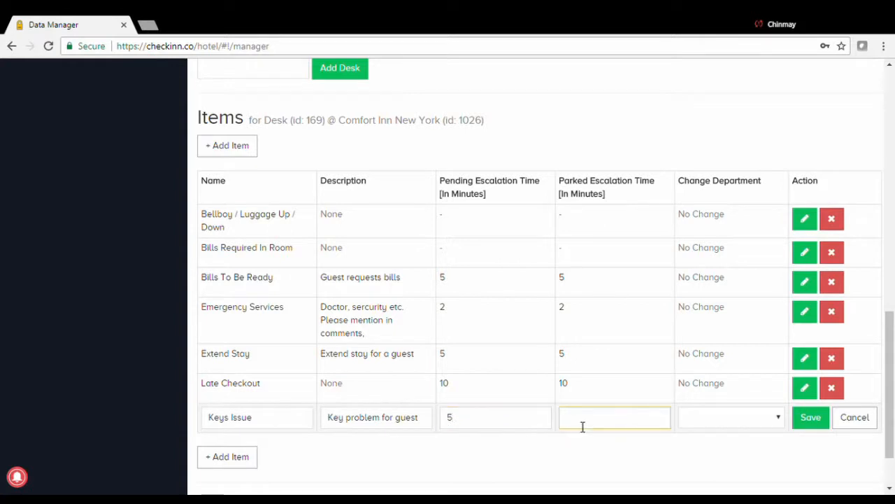
{"action": "type", "text": "10"}
{"action": "left_click", "coordinate": [812, 417]}
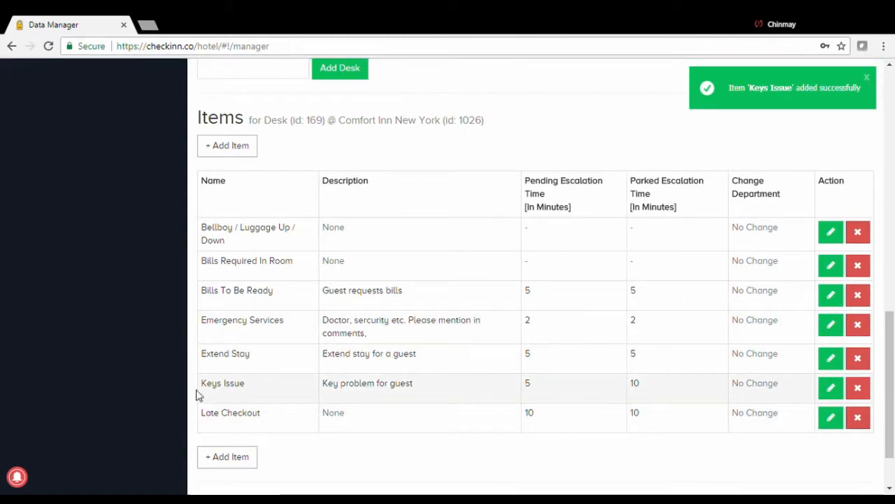
- Check the new Keys Issue row, then scroll back up to the desk selector
{"action": "left_click_drag", "start_coordinate": [202, 390], "coordinate": [240, 394]}
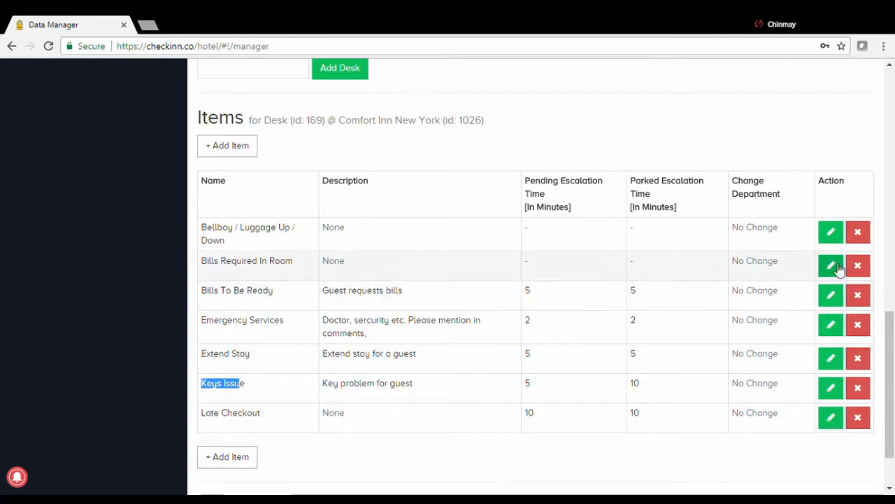
{"action": "left_click", "coordinate": [833, 143]}
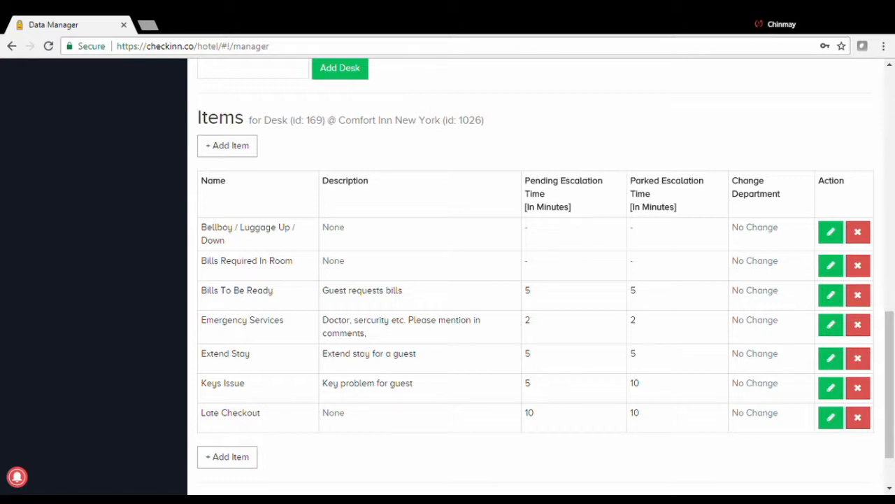
{"action": "scroll", "coordinate": [259, 224], "scroll_direction": "up", "scroll_amount": 1}
{"action": "scroll", "coordinate": [314, 194], "scroll_direction": "up", "scroll_amount": 2}
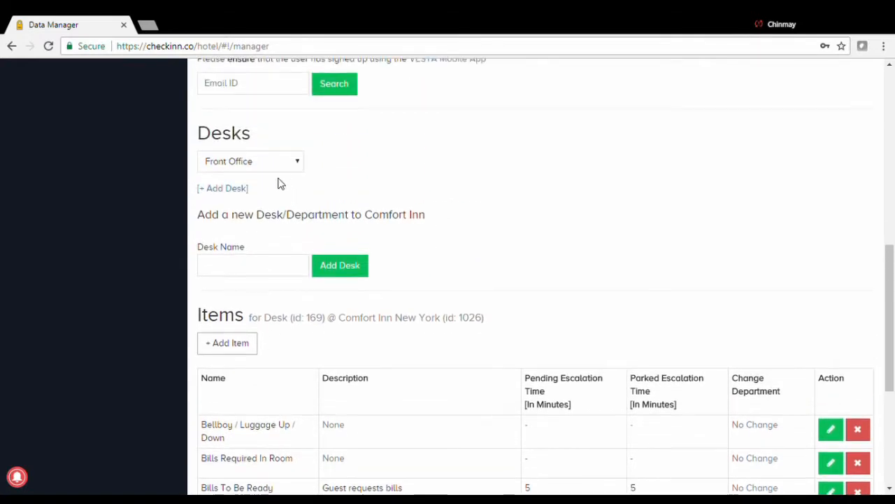
- Switch to the Housekeeping desk and browse its items
{"action": "left_click", "coordinate": [297, 168]}
{"action": "left_click", "coordinate": [278, 198]}
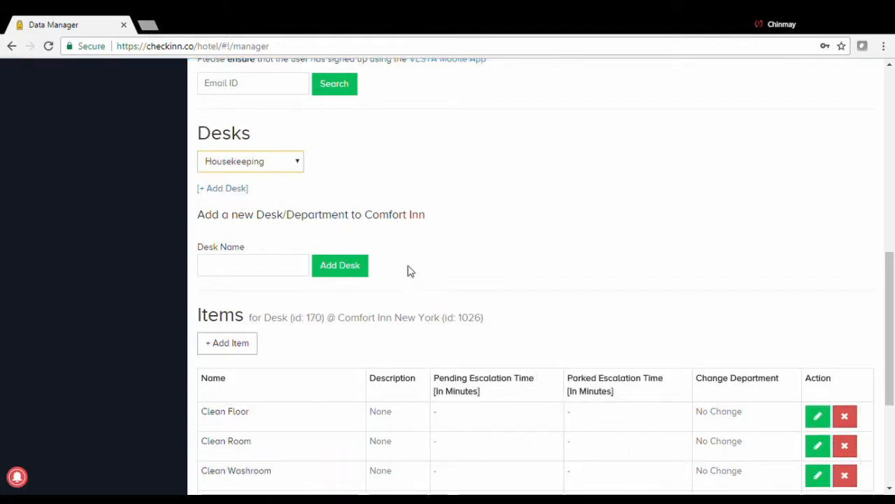
{"action": "scroll", "coordinate": [410, 270], "scroll_direction": "down", "scroll_amount": 3}
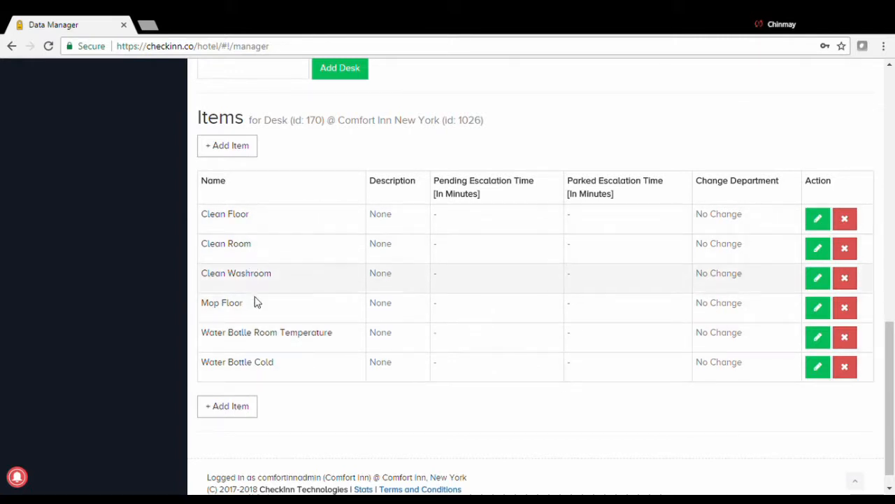
{"action": "scroll", "coordinate": [319, 279], "scroll_direction": "up", "scroll_amount": 3}
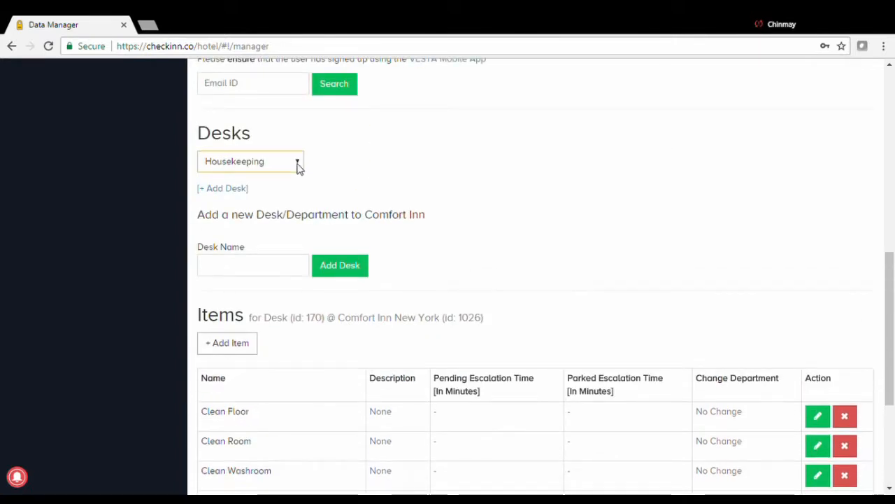
- Switch to the Food And Beverage desk and locate its Clearance item with 15-minute escalations
{"action": "left_click", "coordinate": [265, 219]}
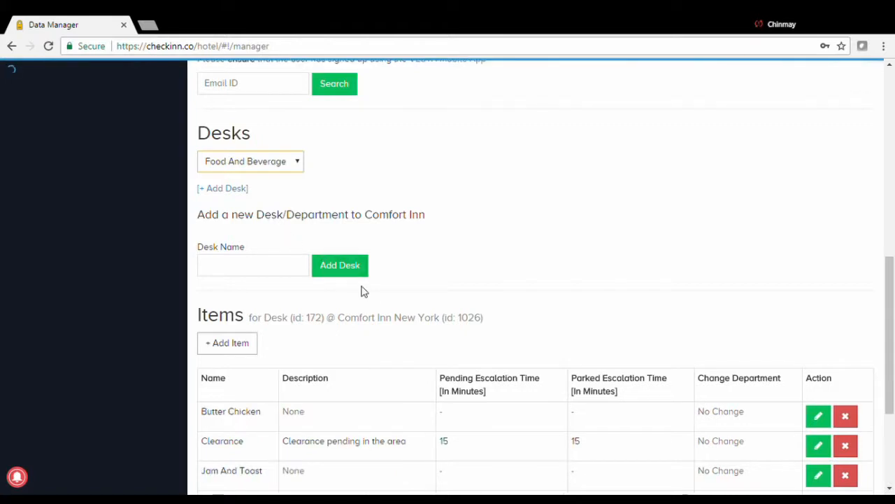
{"action": "scroll", "coordinate": [361, 291], "scroll_direction": "down", "scroll_amount": 3}
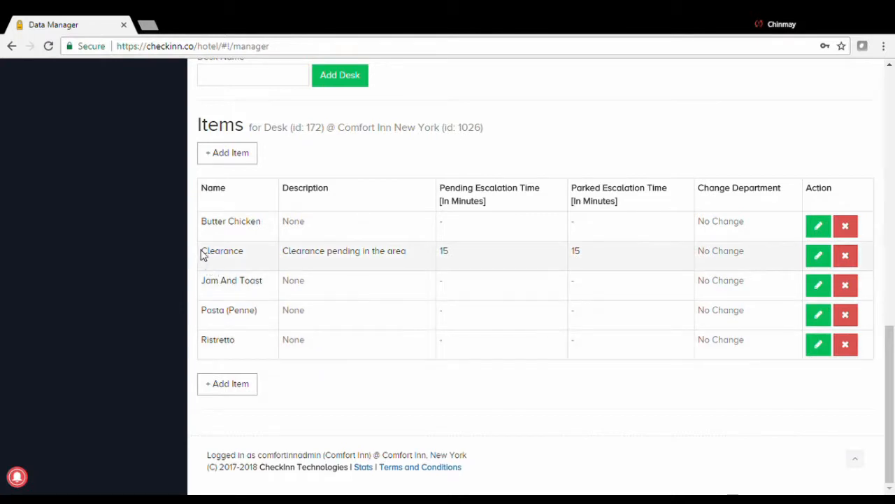
{"action": "left_click_drag", "start_coordinate": [201, 251], "coordinate": [411, 259]}
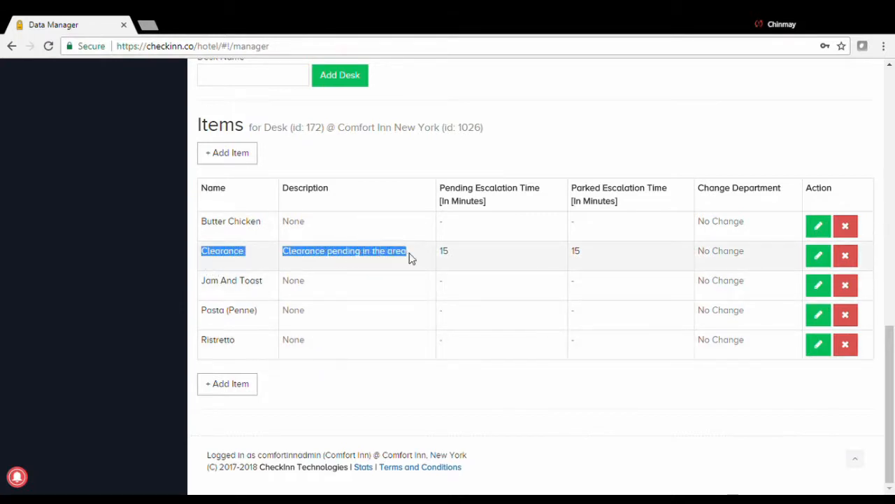
{"action": "scroll", "coordinate": [298, 203], "scroll_direction": "up", "scroll_amount": 2}
{"action": "scroll", "coordinate": [268, 329], "scroll_direction": "down", "scroll_amount": 2}
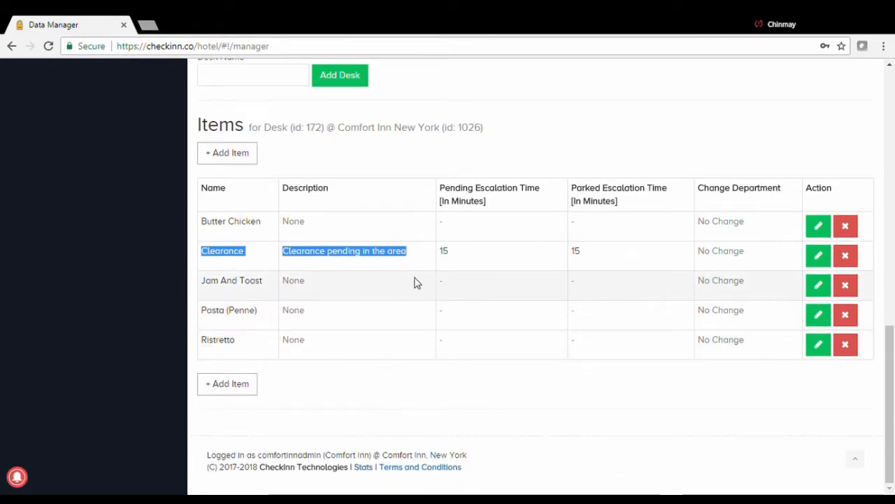
{"action": "left_click", "coordinate": [501, 414]}
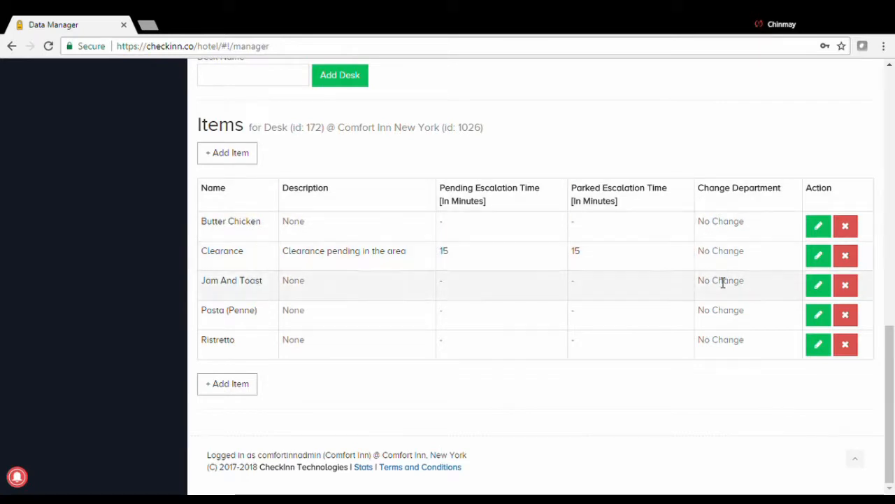
- Move the Clearance item to the In-Room Dining department and save the change
{"action": "left_click", "coordinate": [818, 256]}
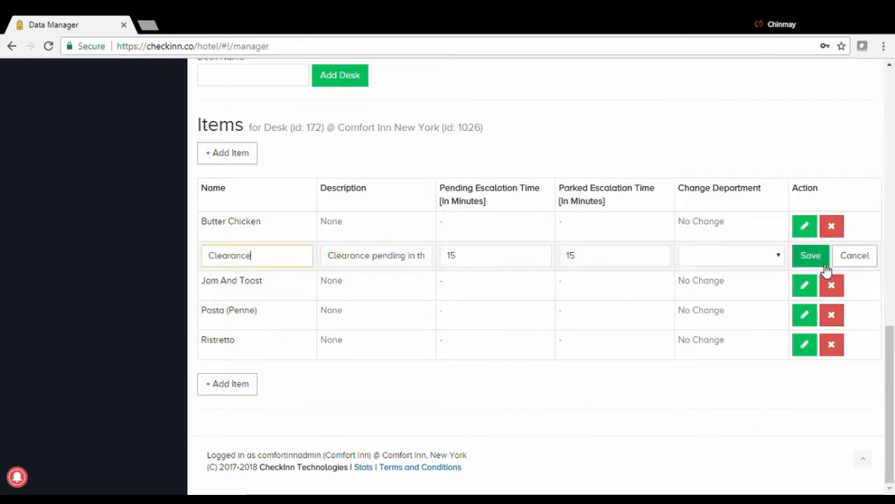
{"action": "left_click", "coordinate": [773, 261]}
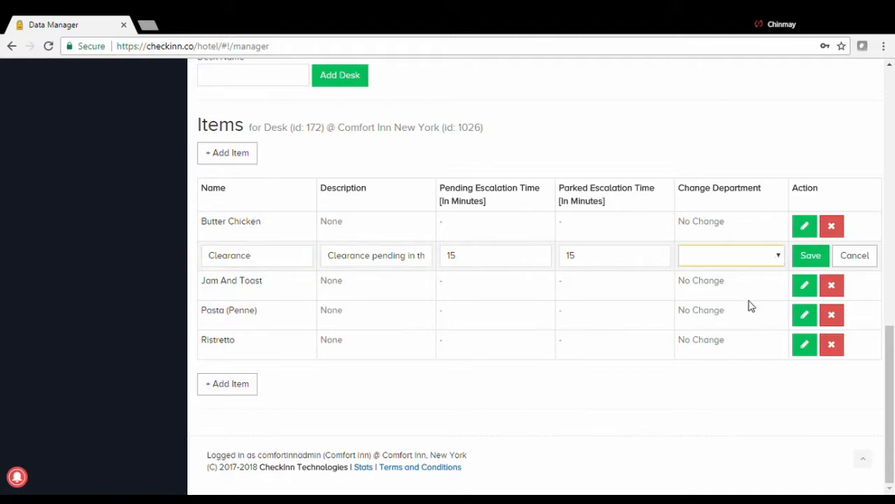
{"action": "left_click", "coordinate": [738, 336]}
{"action": "left_click", "coordinate": [812, 256]}
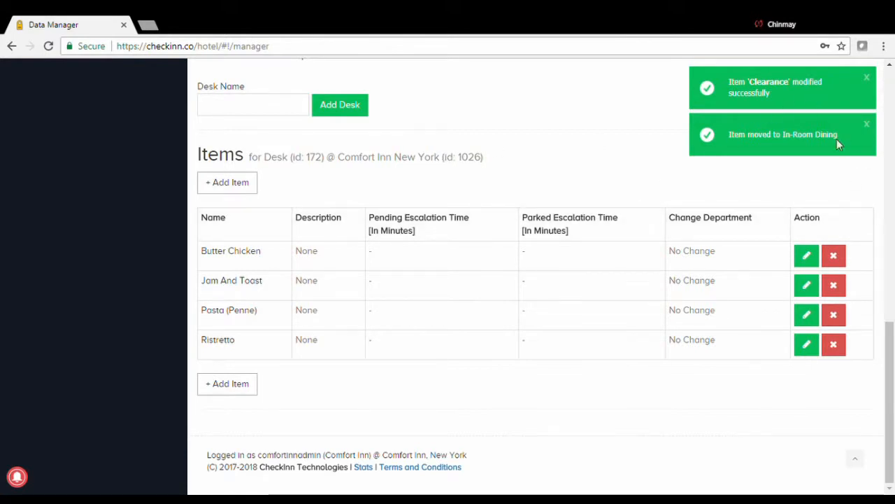
{"action": "scroll", "coordinate": [599, 294], "scroll_direction": "up", "scroll_amount": 1}
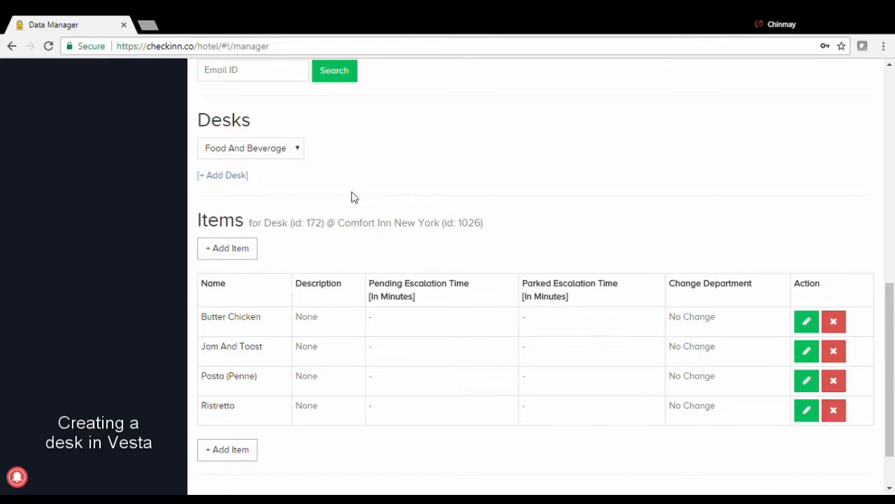
- Create a new desk named 'Store' and reload the Data Manager page
{"action": "left_click", "coordinate": [233, 178]}
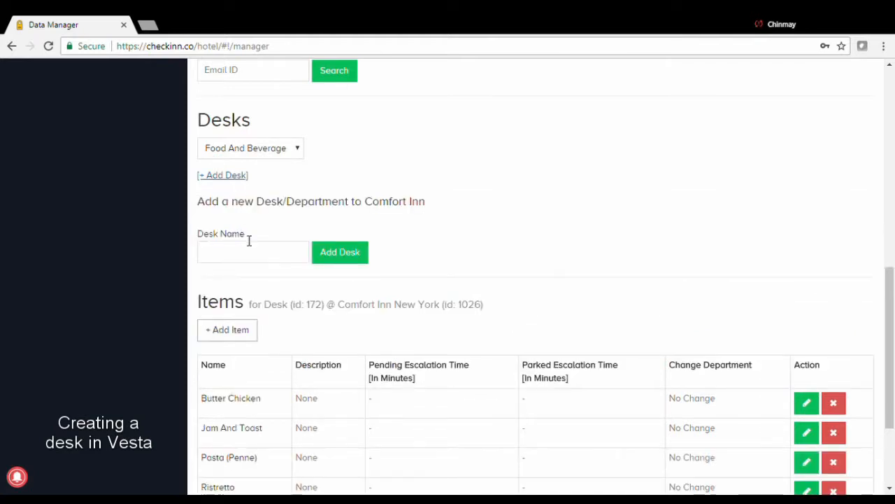
{"action": "left_click", "coordinate": [249, 259]}
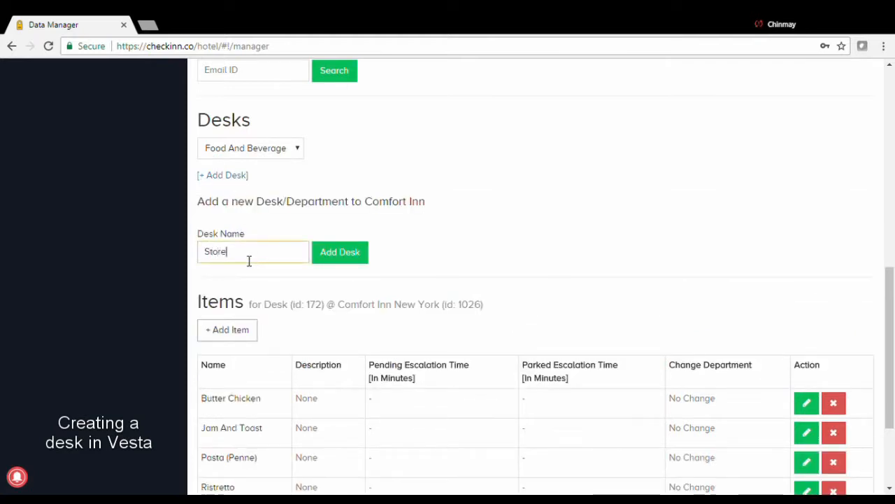
{"action": "left_click", "coordinate": [339, 255]}
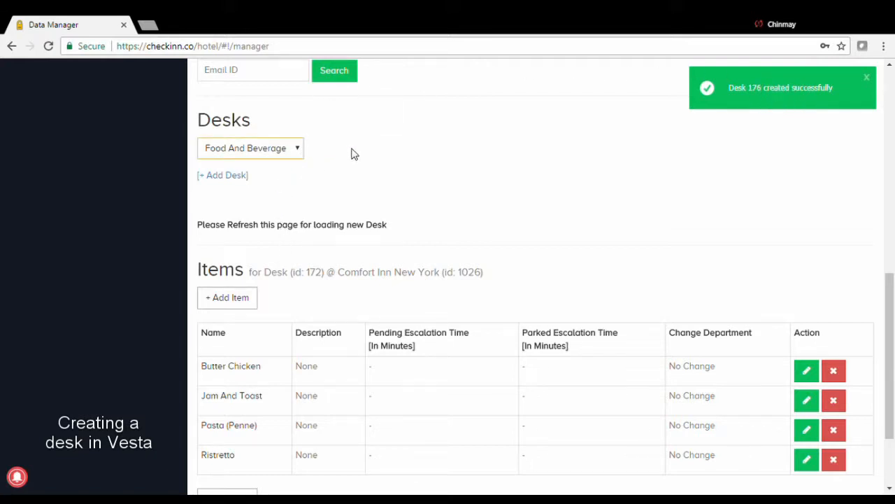
{"action": "left_click_drag", "start_coordinate": [402, 226], "coordinate": [196, 225]}
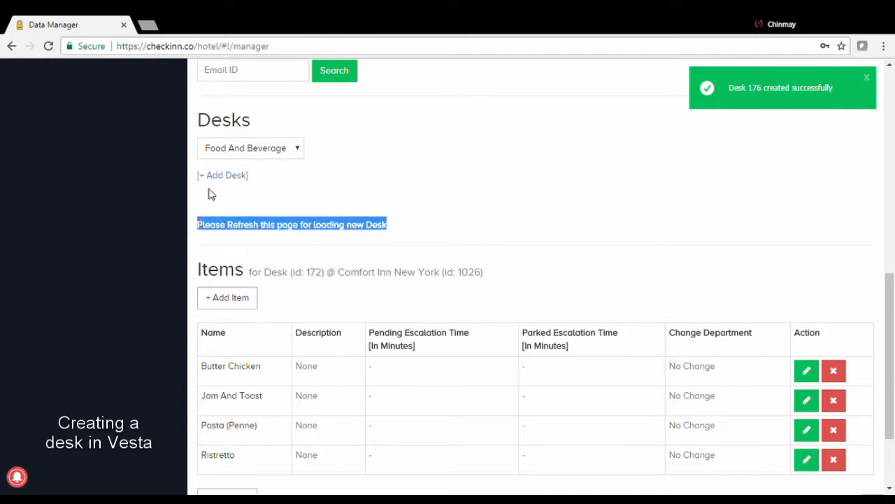
{"action": "left_click", "coordinate": [48, 45]}
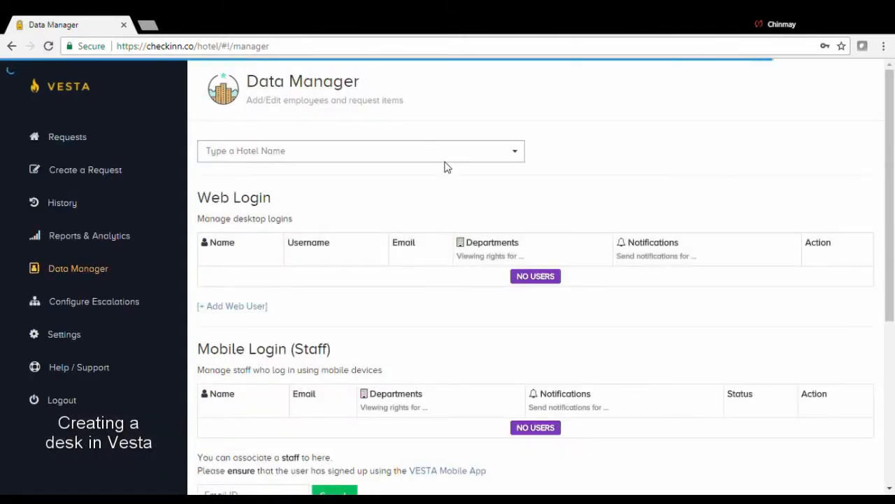
- Reselect Comfort Inn as the hotel and choose the Store desk
{"action": "left_click", "coordinate": [448, 154]}
{"action": "left_click", "coordinate": [402, 177]}
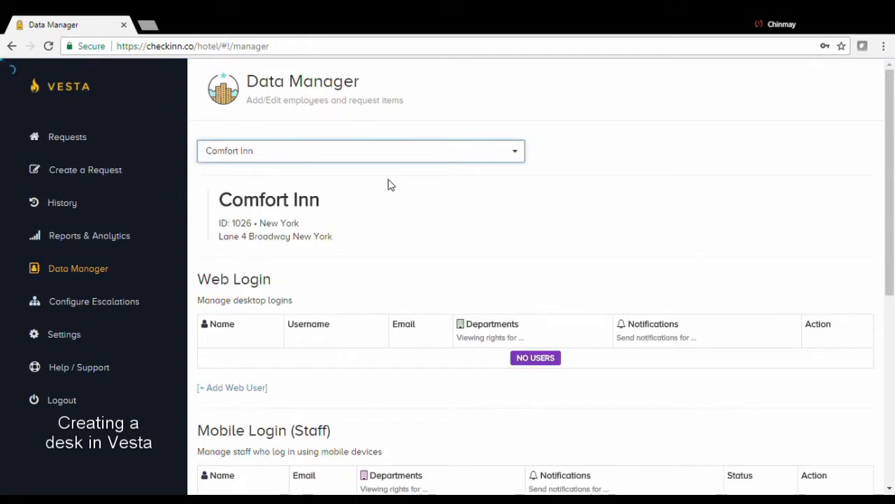
{"action": "scroll", "coordinate": [413, 224], "scroll_direction": "down", "scroll_amount": 5}
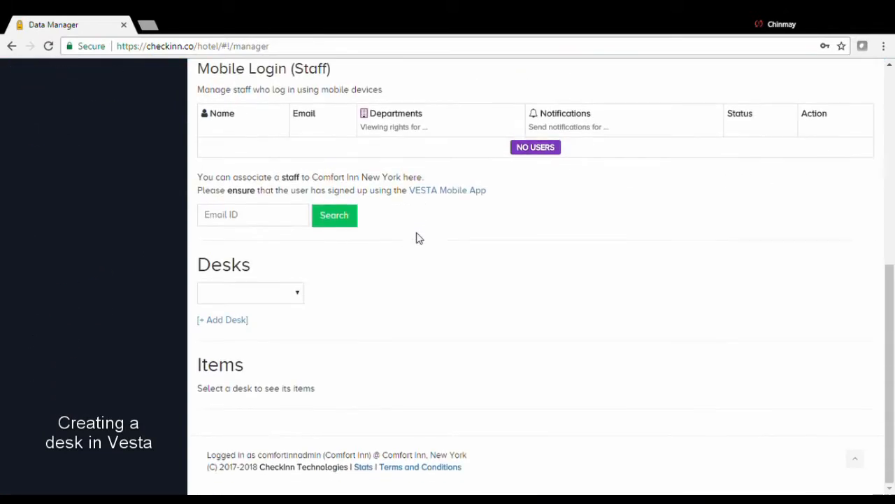
{"action": "left_click", "coordinate": [301, 295]}
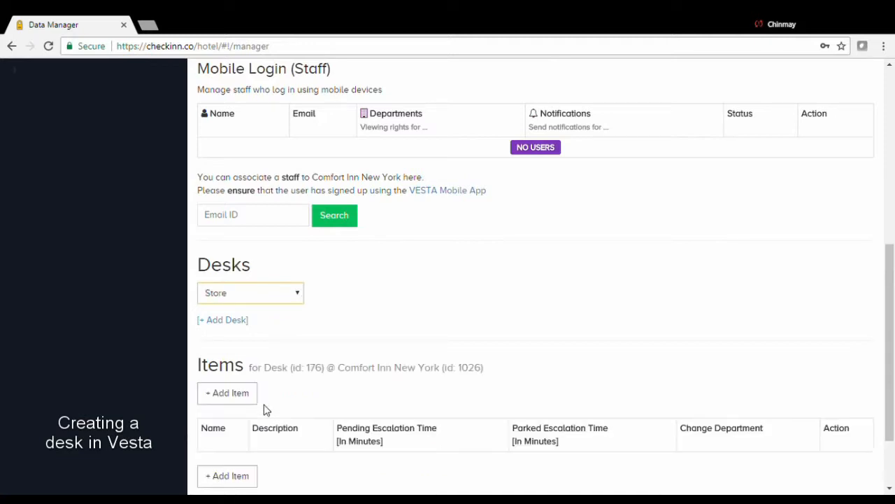
- Add a 'Toilet kits' item to the Store desk and save it
{"action": "scroll", "coordinate": [382, 300], "scroll_direction": "down", "scroll_amount": 2}
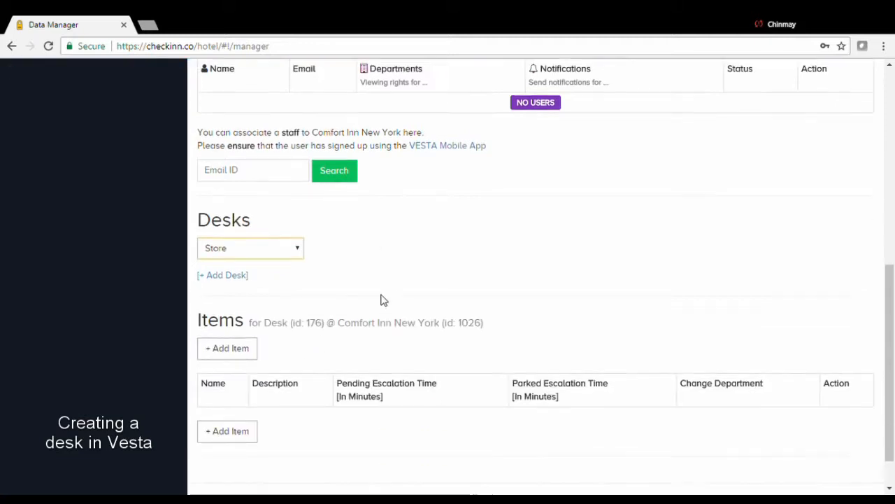
{"action": "left_click", "coordinate": [256, 413]}
{"action": "scroll", "coordinate": [275, 384], "scroll_direction": "down", "scroll_amount": 1}
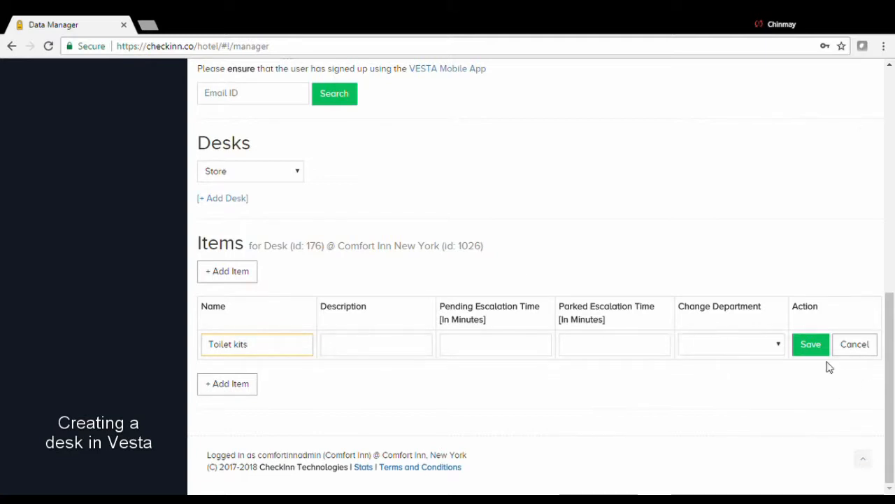
{"action": "left_click", "coordinate": [811, 344]}
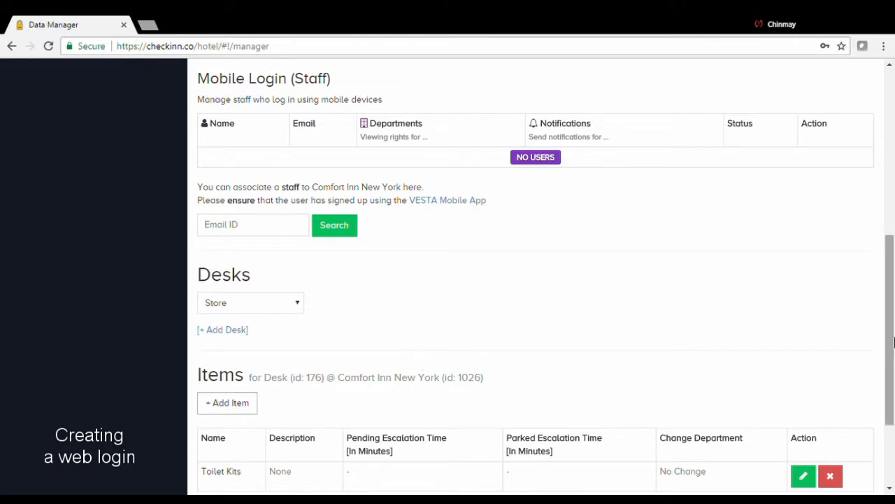
{"action": "left_click_drag", "start_coordinate": [890, 341], "coordinate": [893, 178]}
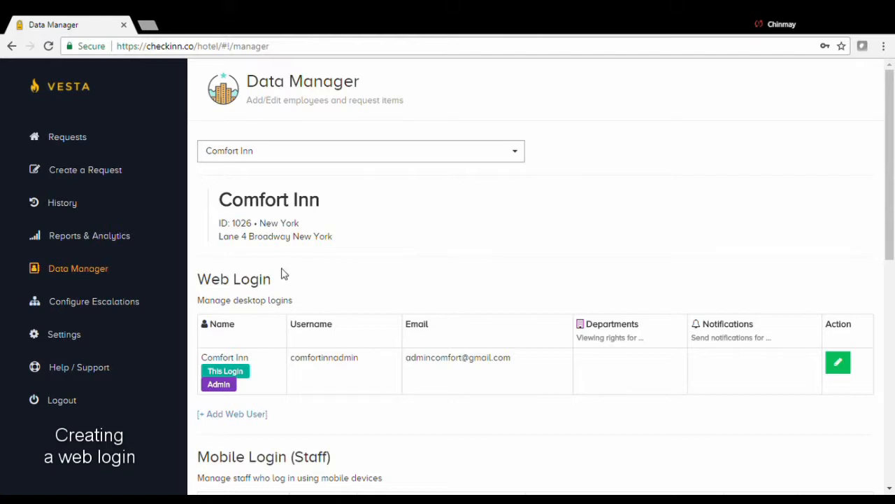
{"action": "scroll", "coordinate": [287, 231], "scroll_direction": "down", "scroll_amount": 2}
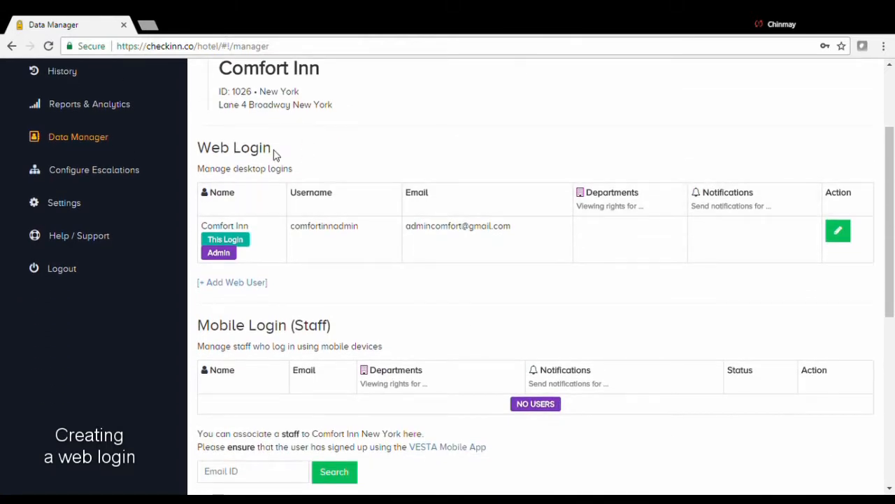
{"action": "left_click_drag", "start_coordinate": [273, 155], "coordinate": [200, 154]}
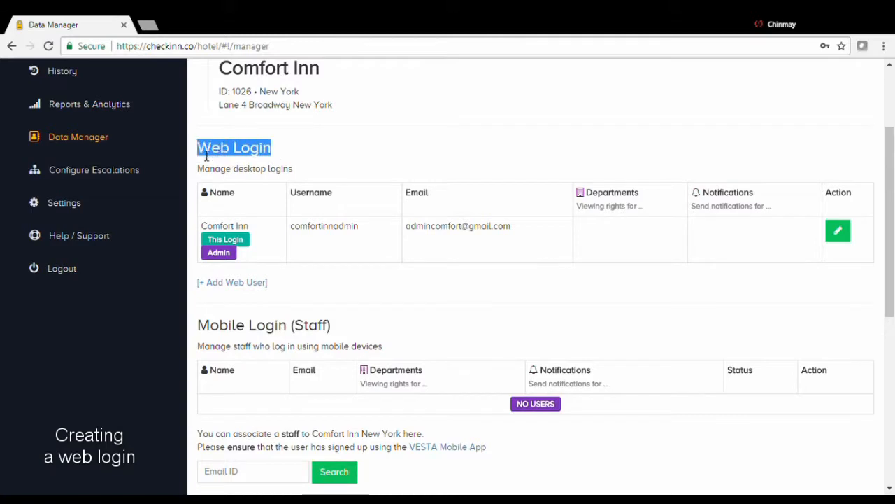
{"action": "left_click", "coordinate": [331, 152]}
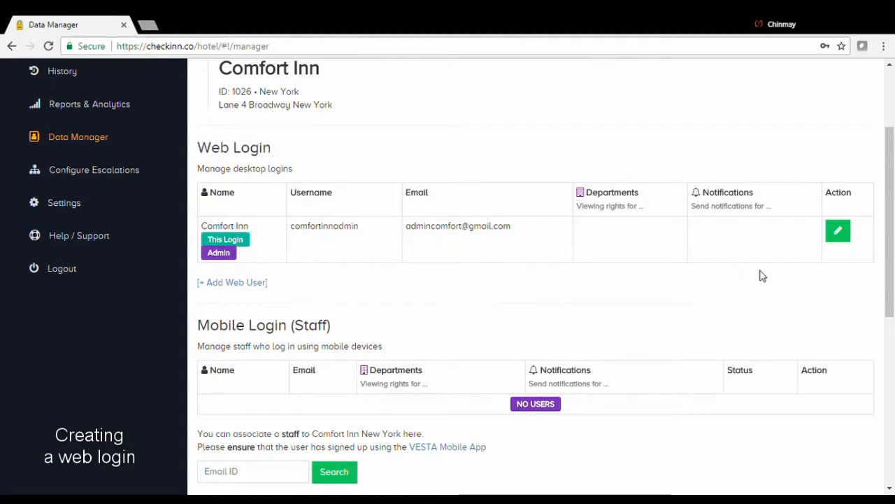
- Start a new web user, entering first name, last name and a comfortinn.com email
{"action": "left_click", "coordinate": [233, 285]}
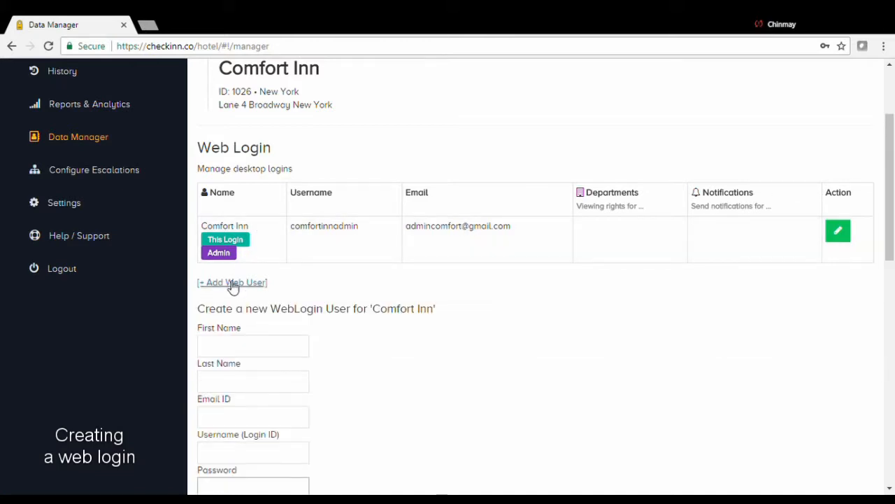
{"action": "scroll", "coordinate": [238, 301], "scroll_direction": "down", "scroll_amount": 1}
{"action": "left_click", "coordinate": [245, 283]}
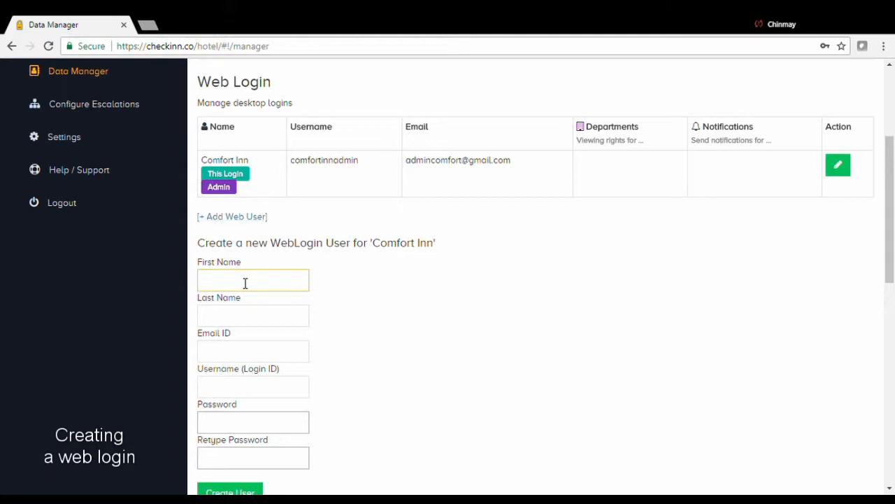
{"action": "key", "text": "Tab"}
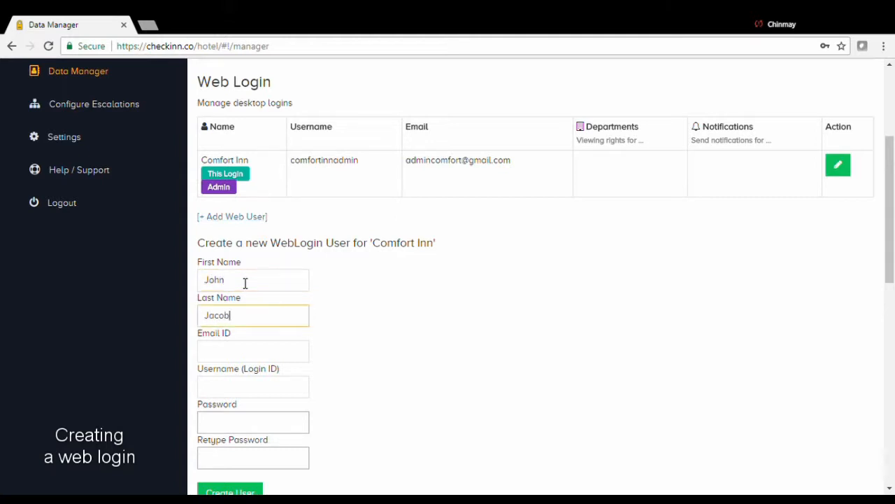
{"action": "key", "text": "Tab"}
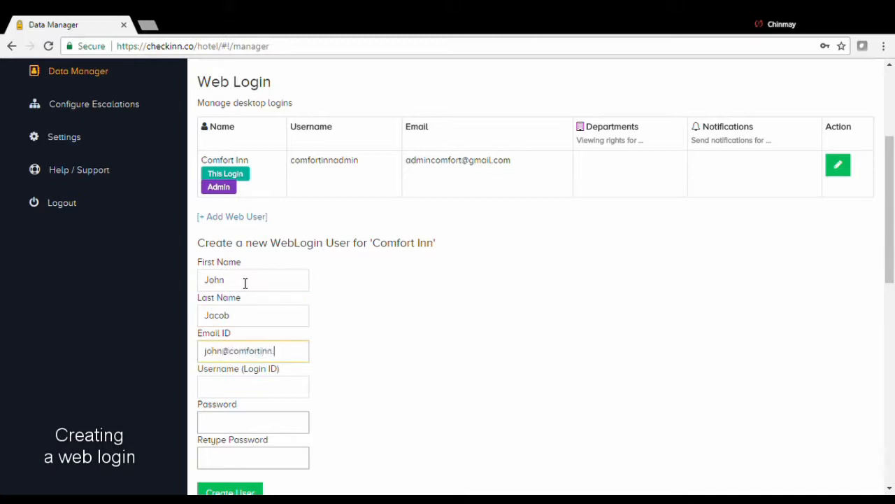
{"action": "scroll", "coordinate": [258, 295], "scroll_direction": "down", "scroll_amount": 1}
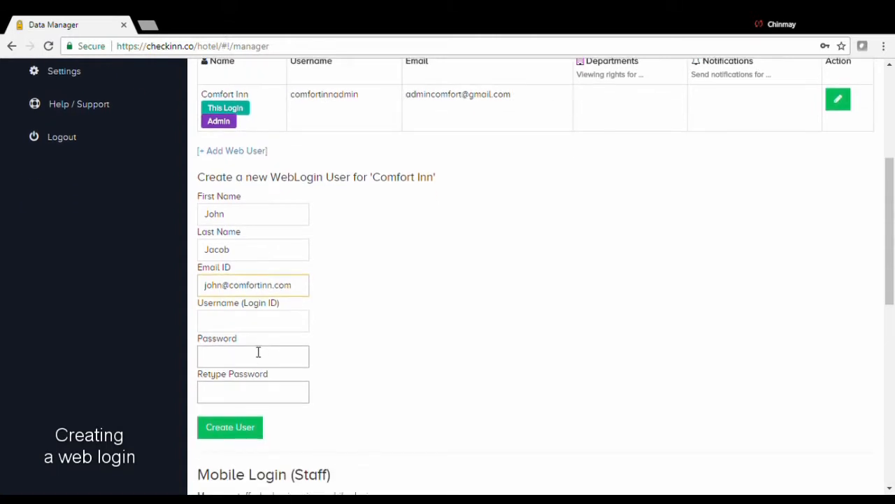
- Enter the user's name as username without a space, set and confirm the password, and create the user
{"action": "left_click", "coordinate": [256, 354]}
{"action": "left_click", "coordinate": [247, 322]}
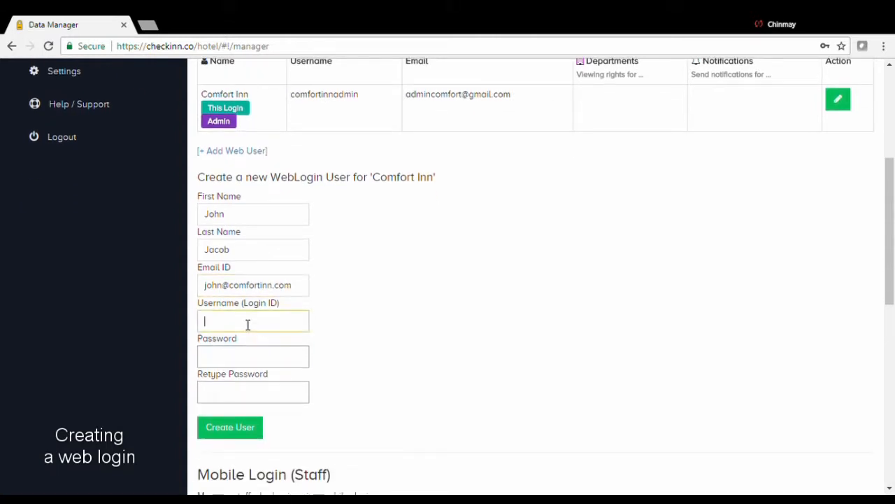
{"action": "key", "text": "Left"}
{"action": "key", "text": "Left"}
{"action": "key", "text": "Left"}
{"action": "key", "text": "Left"}
{"action": "key", "text": "Left"}
{"action": "key", "text": "BackSpace"}
{"action": "left_click", "coordinate": [253, 358]}
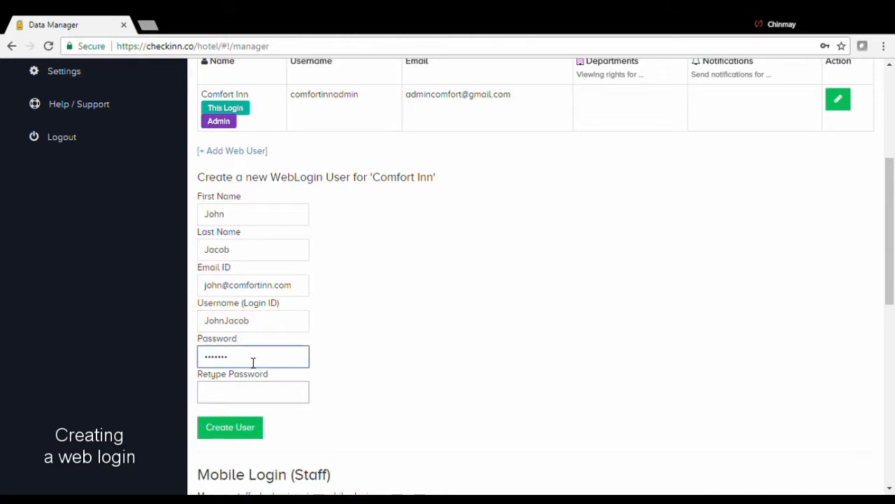
{"action": "left_click", "coordinate": [254, 391]}
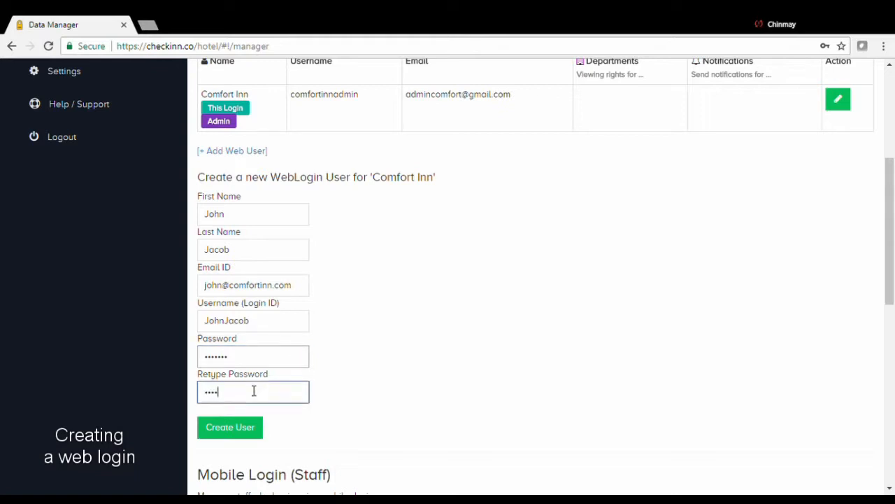
{"action": "left_click", "coordinate": [244, 429]}
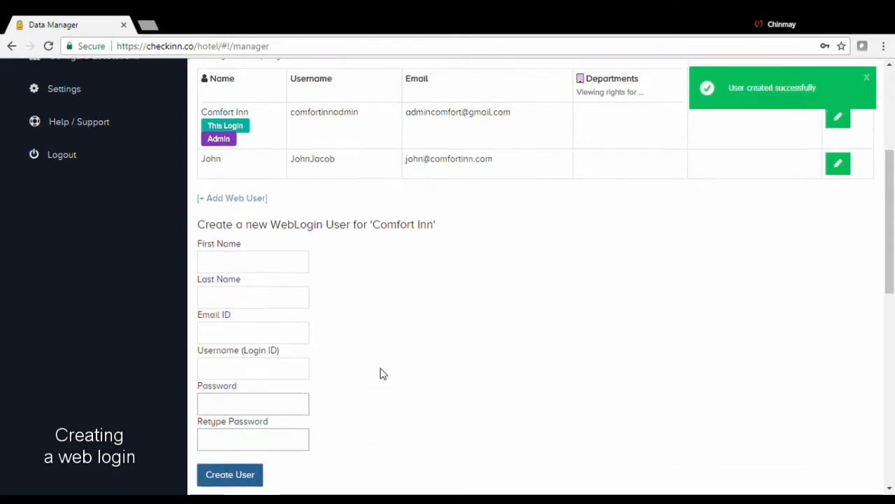
- Highlight the new web user's name, username and email in the Web Login table
{"action": "scroll", "coordinate": [385, 360], "scroll_direction": "up", "scroll_amount": 2}
{"action": "left_click_drag", "start_coordinate": [210, 277], "coordinate": [519, 336]}
{"action": "left_click", "coordinate": [513, 363]}
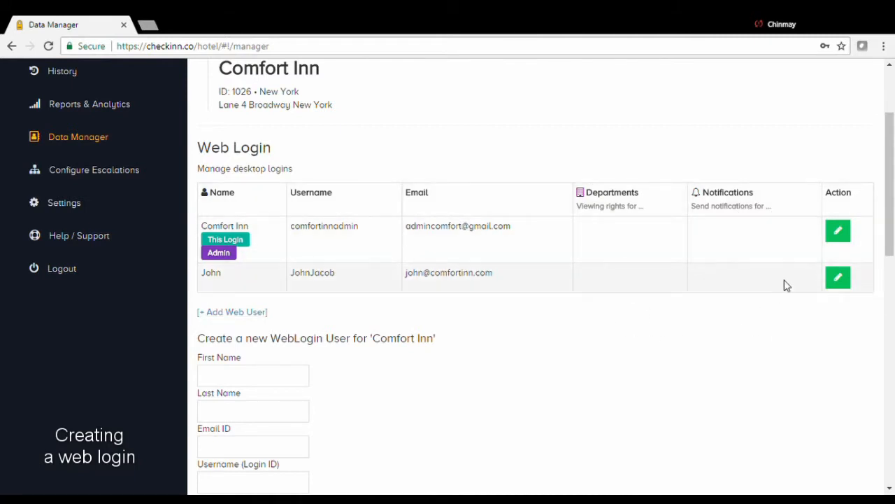
{"action": "left_click_drag", "start_coordinate": [201, 273], "coordinate": [509, 277]}
{"action": "left_click", "coordinate": [521, 358]}
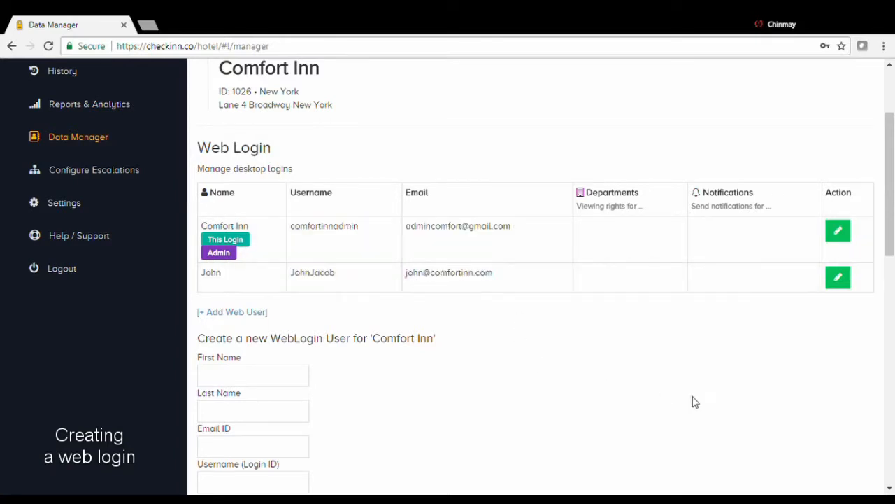
- Give the user Front Office, Engineering and In-Room Dining viewing rights with Front Office notifications
{"action": "left_click", "coordinate": [845, 282]}
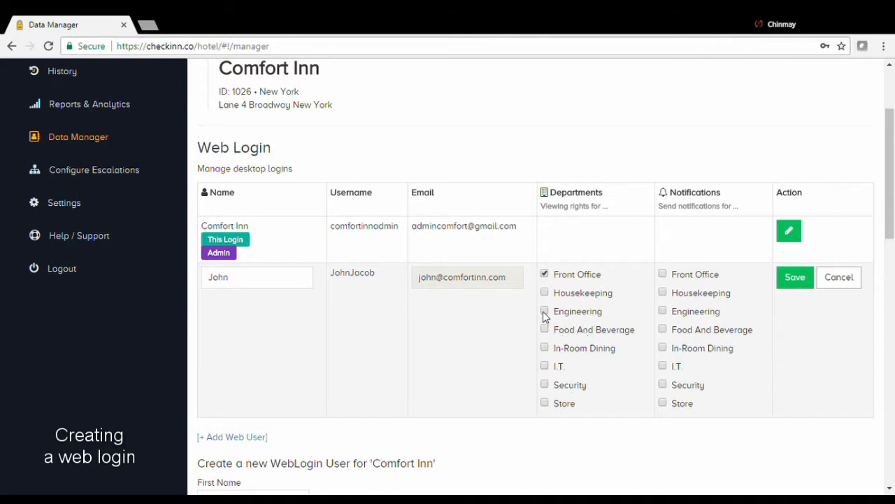
{"action": "left_click", "coordinate": [546, 349]}
{"action": "left_click", "coordinate": [796, 278]}
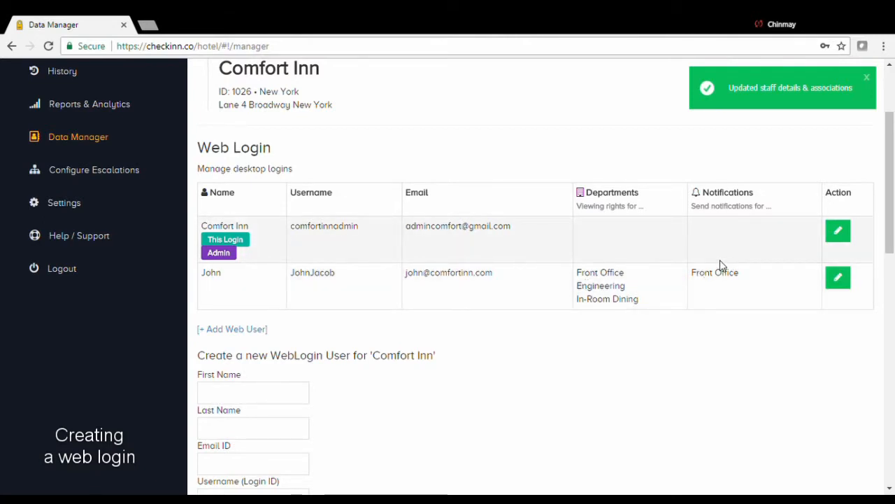
{"action": "left_click_drag", "start_coordinate": [348, 279], "coordinate": [297, 283]}
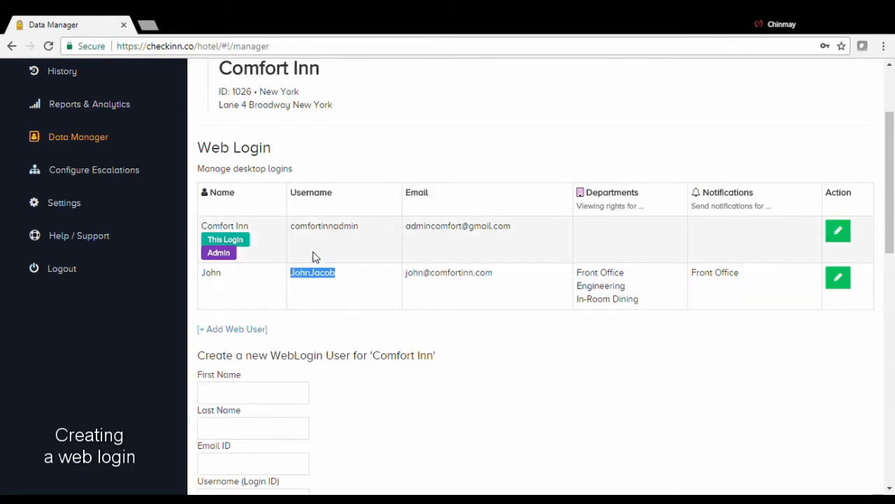
- Swap the second web user's Front Office rights for Housekeeping, including Housekeeping-only notifications, and save
{"action": "scroll", "coordinate": [389, 335], "scroll_direction": "down", "scroll_amount": 2}
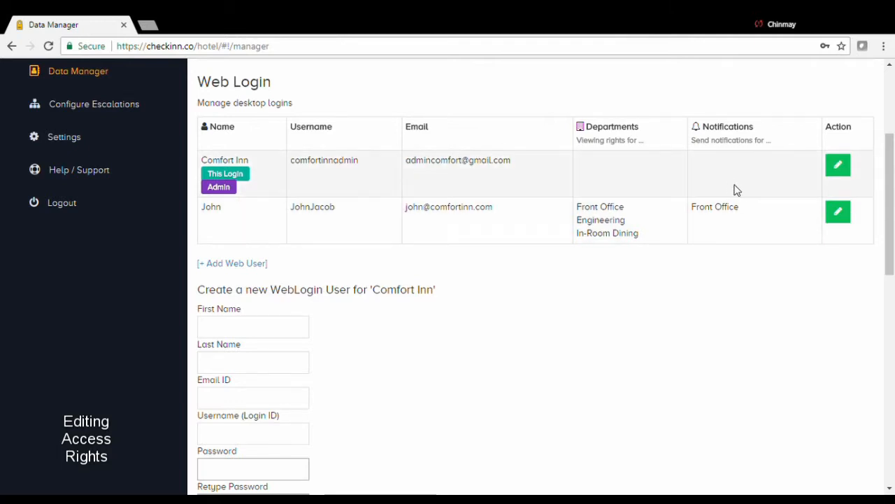
{"action": "left_click", "coordinate": [838, 212]}
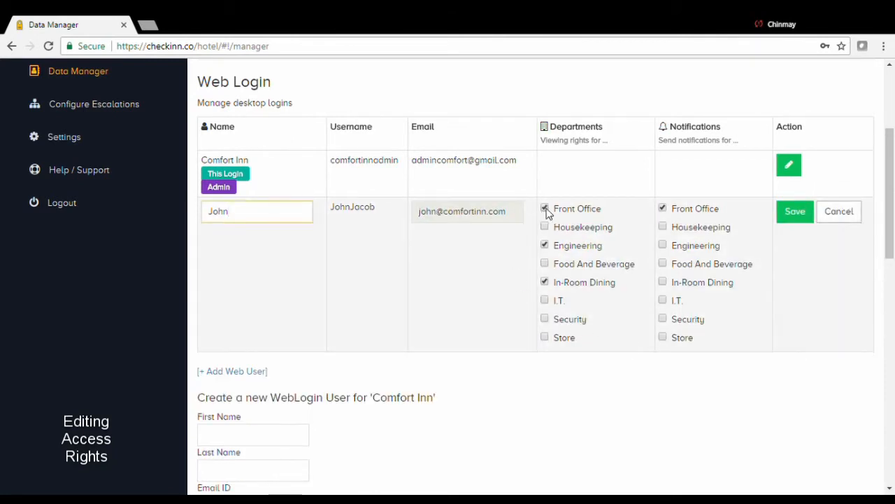
{"action": "left_click", "coordinate": [545, 209]}
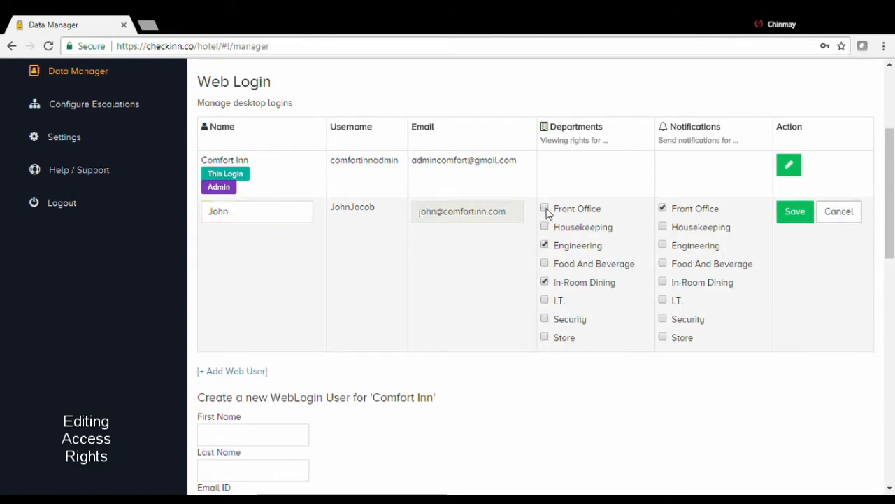
{"action": "left_click", "coordinate": [545, 246]}
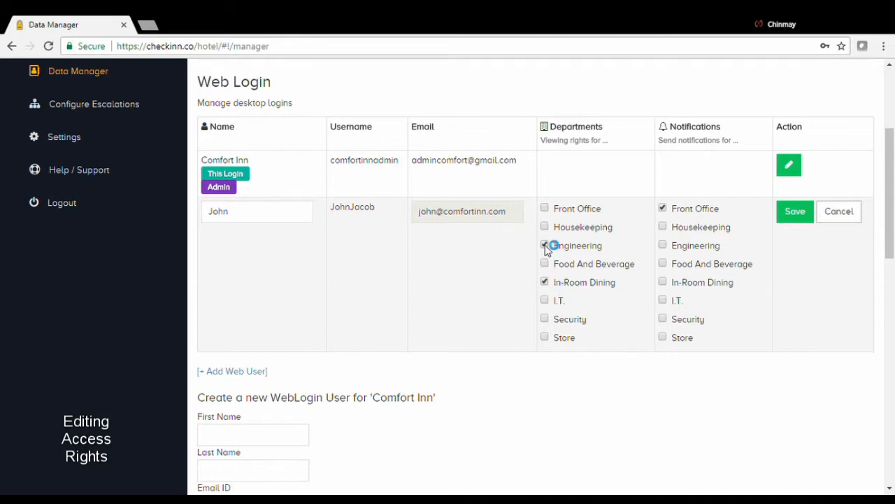
{"action": "left_click", "coordinate": [545, 227]}
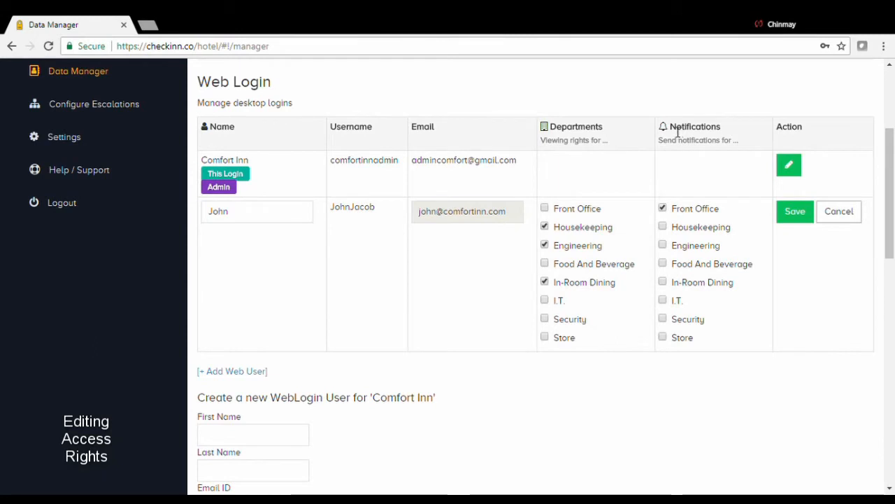
{"action": "left_click_drag", "start_coordinate": [677, 132], "coordinate": [720, 140]}
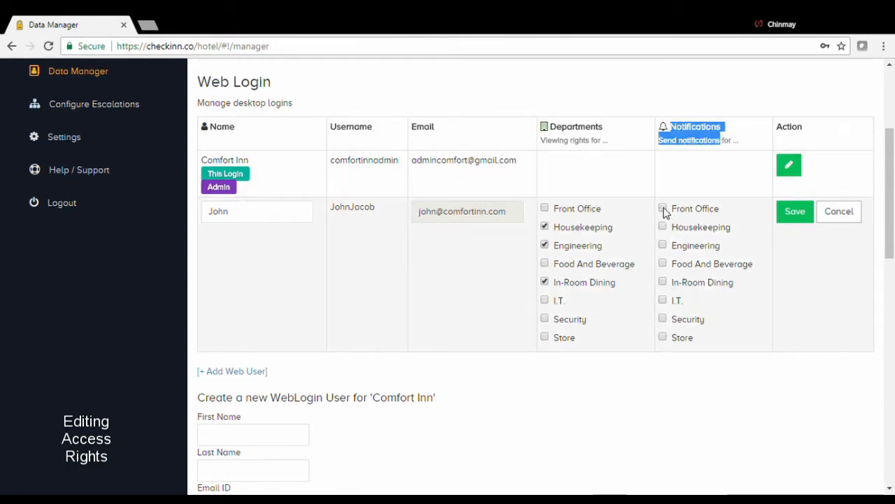
{"action": "left_click", "coordinate": [663, 227]}
{"action": "left_click", "coordinate": [795, 221]}
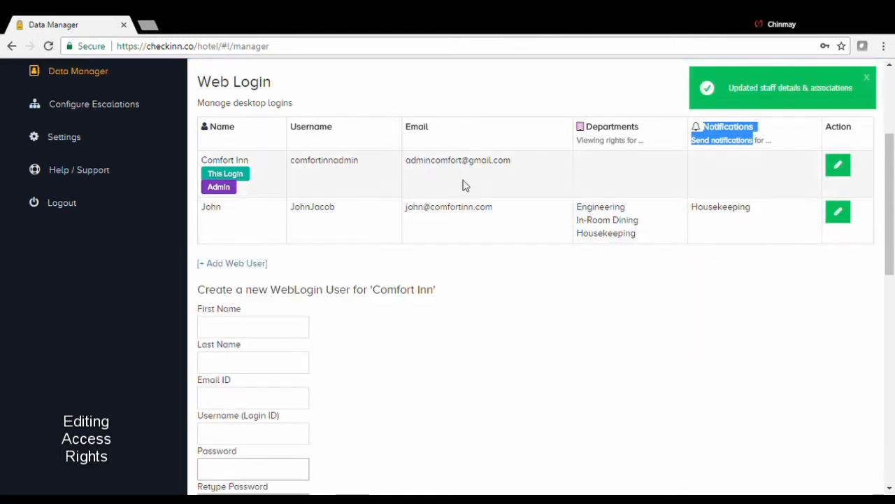
{"action": "left_click_drag", "start_coordinate": [638, 237], "coordinate": [577, 205]}
{"action": "left_click_drag", "start_coordinate": [758, 212], "coordinate": [693, 216]}
{"action": "left_click", "coordinate": [675, 291]}
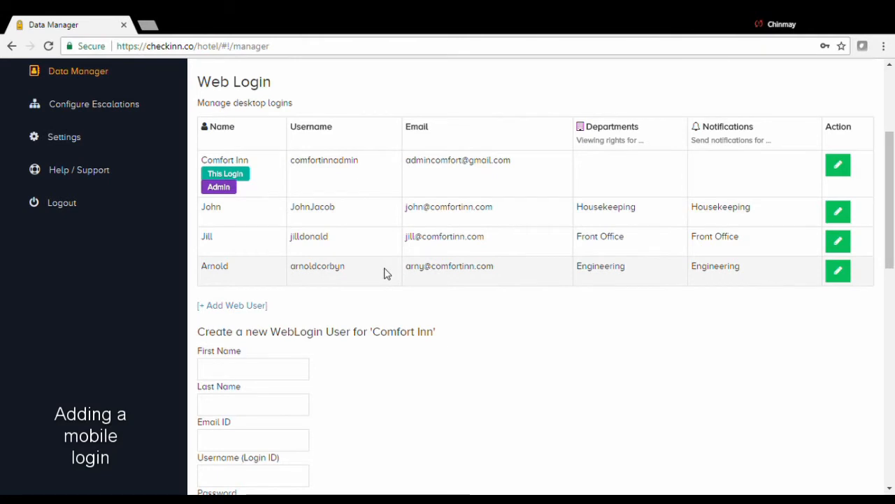
{"action": "scroll", "coordinate": [384, 274], "scroll_direction": "down", "scroll_amount": 6}
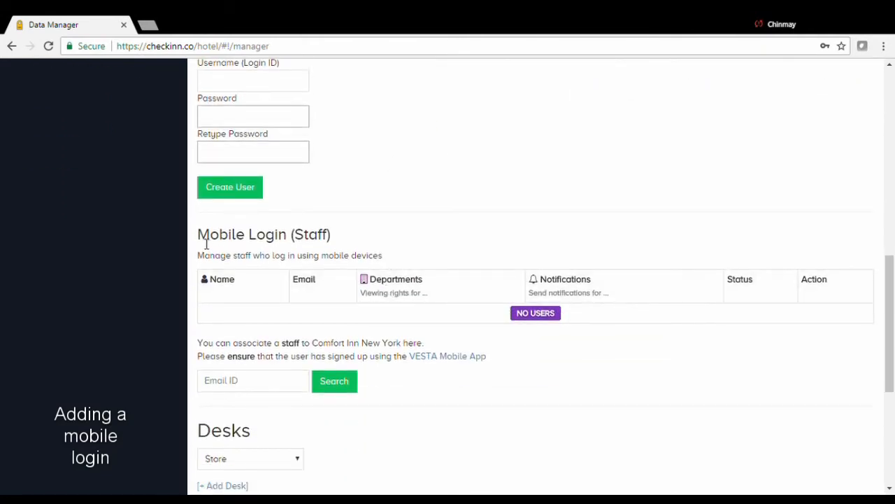
{"action": "scroll", "coordinate": [309, 273], "scroll_direction": "down", "scroll_amount": 2}
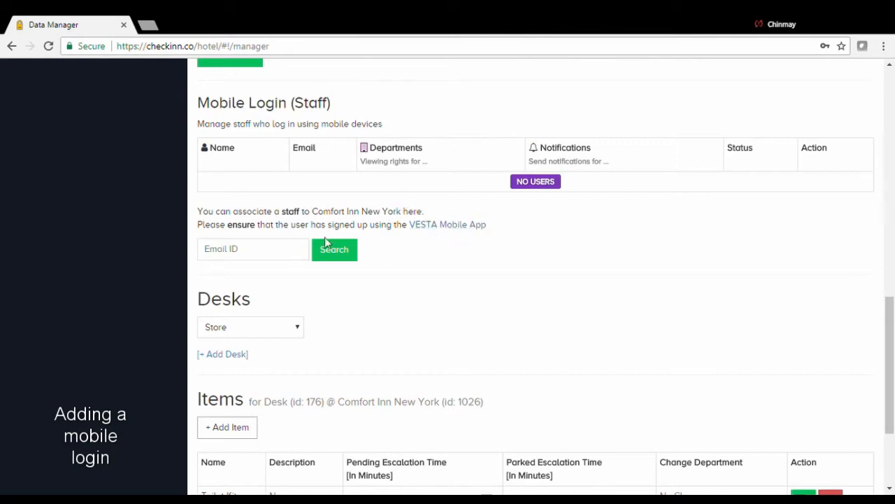
{"action": "left_click", "coordinate": [476, 231]}
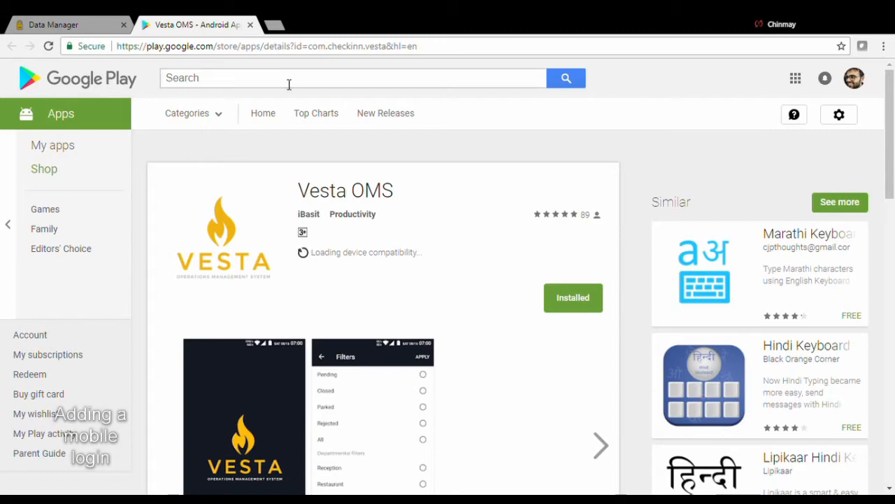
{"action": "left_click", "coordinate": [250, 25]}
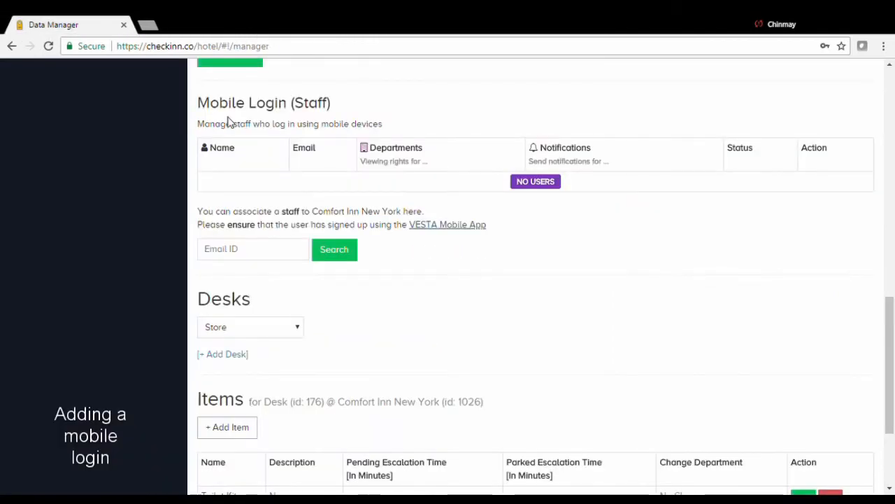
- Search for the staff member by entering their email address in the Email ID box
{"action": "left_click", "coordinate": [290, 255]}
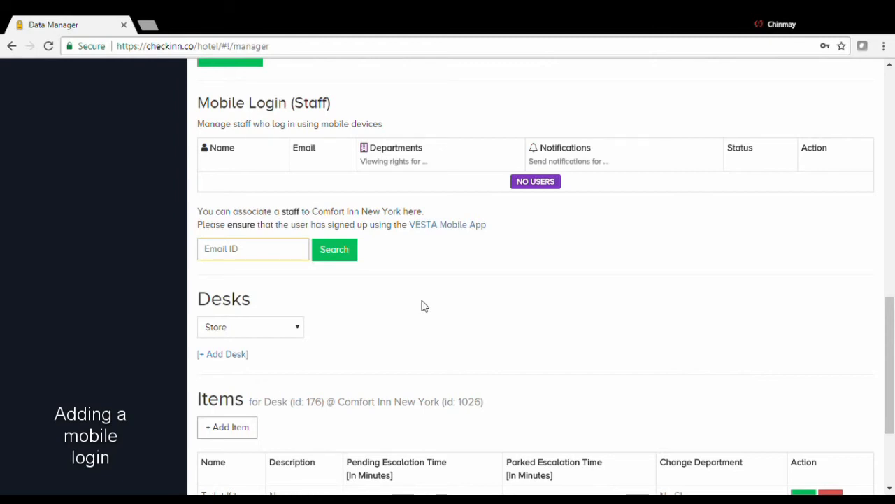
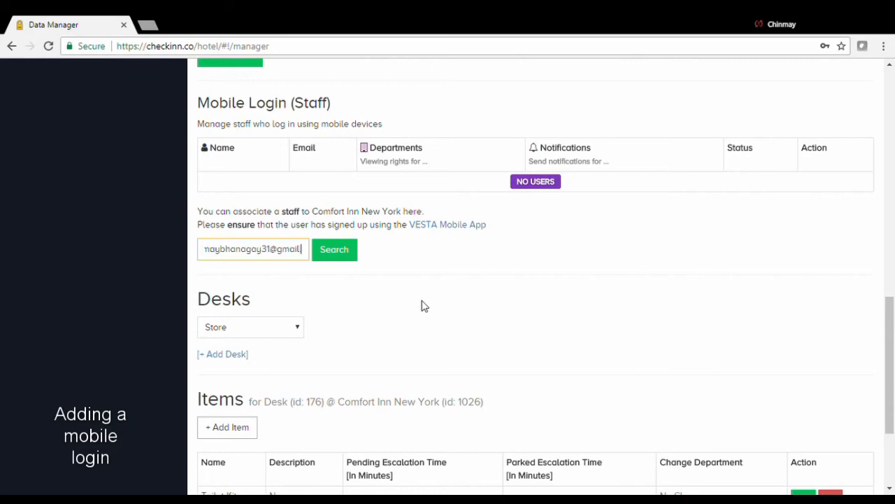
{"action": "left_click", "coordinate": [357, 251]}
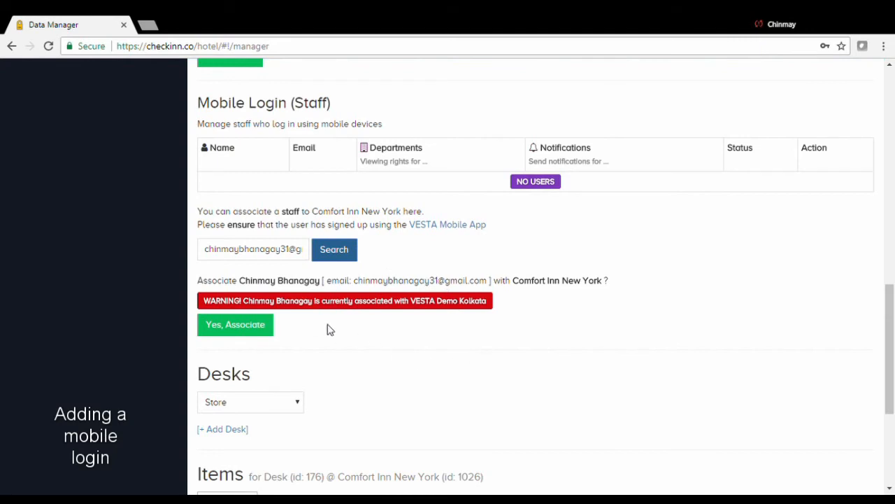
- Confirm associating the staff member with Comfort Inn New York, then check their new Active row
{"action": "left_click_drag", "start_coordinate": [244, 279], "coordinate": [574, 289]}
{"action": "left_click", "coordinate": [573, 377]}
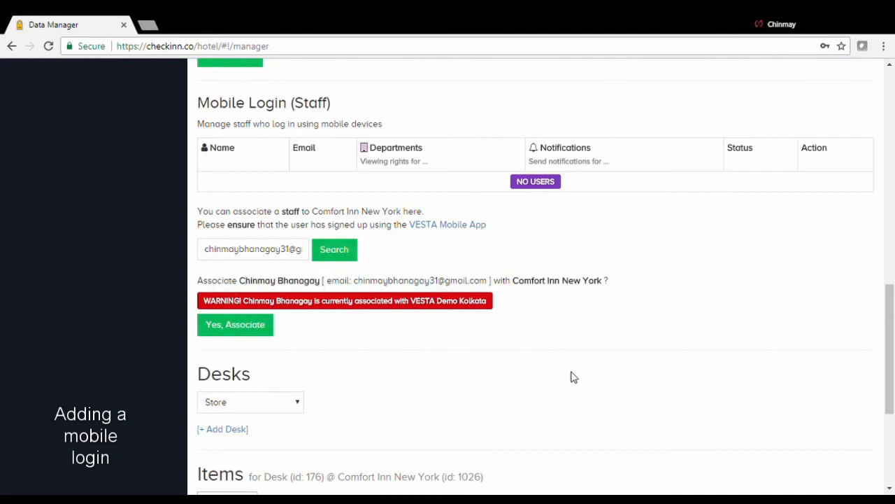
{"action": "left_click", "coordinate": [242, 331]}
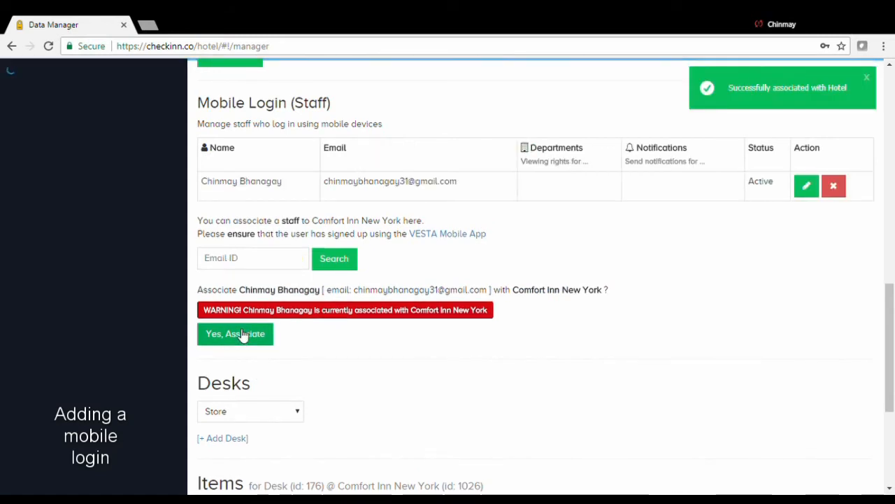
{"action": "scroll", "coordinate": [410, 244], "scroll_direction": "up", "scroll_amount": 2}
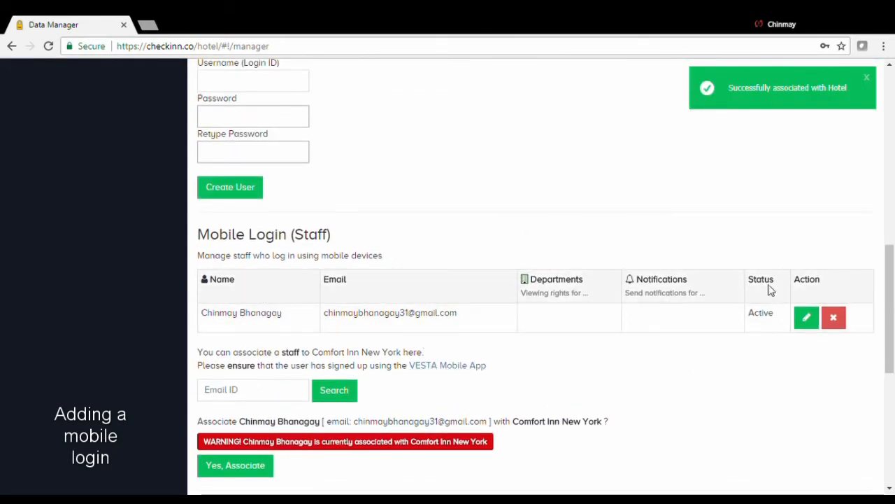
{"action": "scroll", "coordinate": [614, 325], "scroll_direction": "up", "scroll_amount": 1}
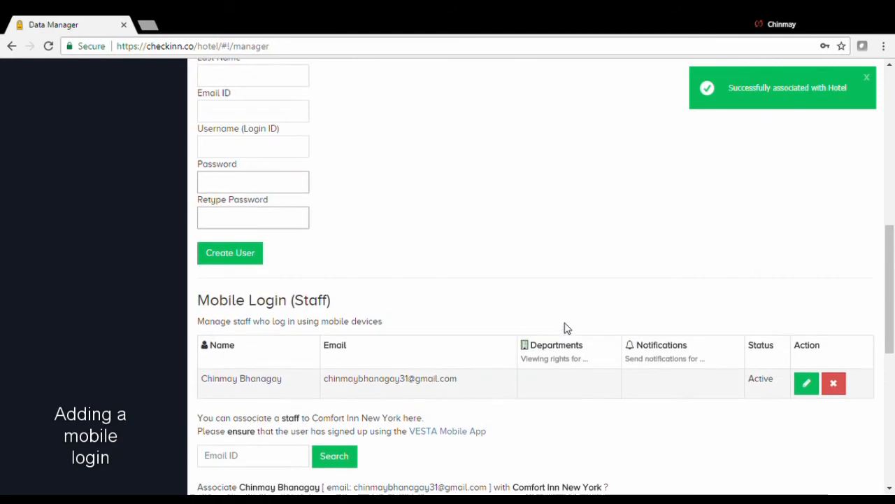
{"action": "left_click_drag", "start_coordinate": [203, 382], "coordinate": [286, 388]}
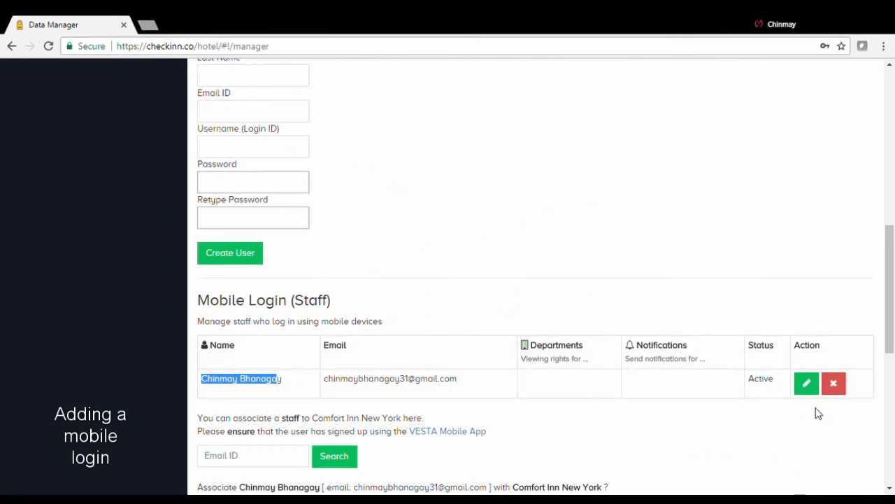
- Give the mobile staff user I.T. viewing rights plus I.T. and Security notifications
{"action": "left_click", "coordinate": [806, 383]}
{"action": "scroll", "coordinate": [556, 337], "scroll_direction": "down", "scroll_amount": 1}
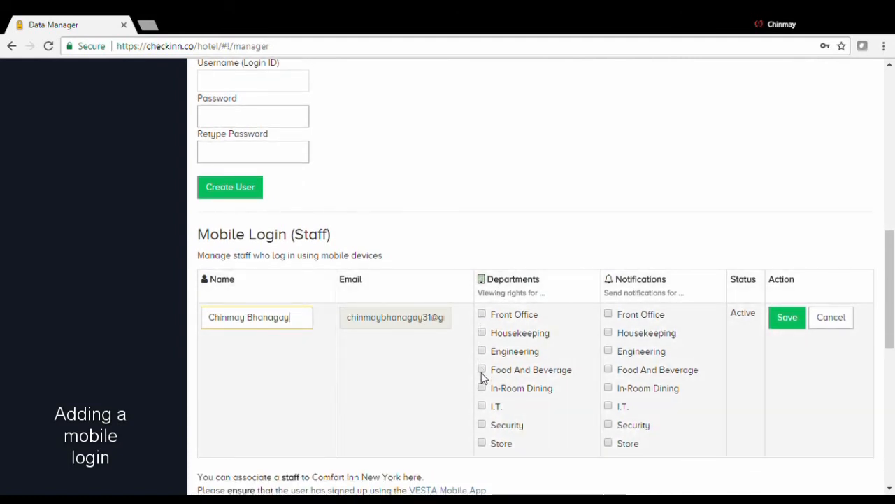
{"action": "left_click", "coordinate": [481, 406]}
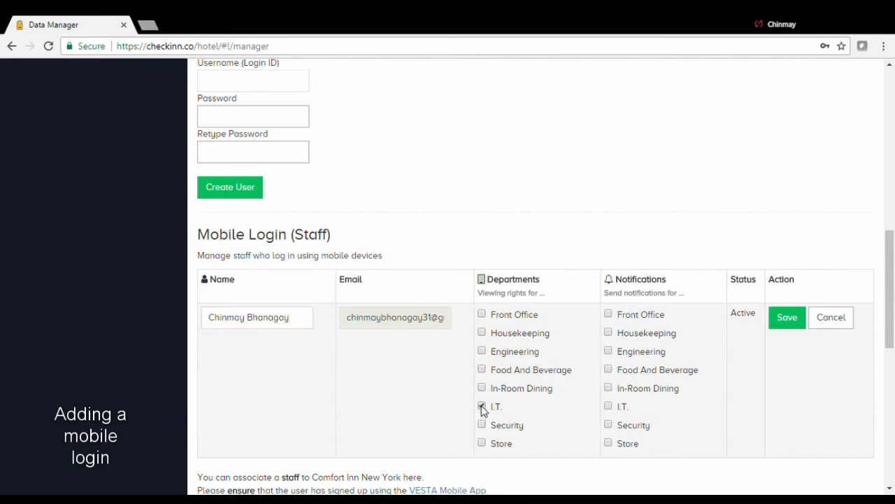
{"action": "left_click", "coordinate": [608, 425]}
{"action": "left_click", "coordinate": [794, 319]}
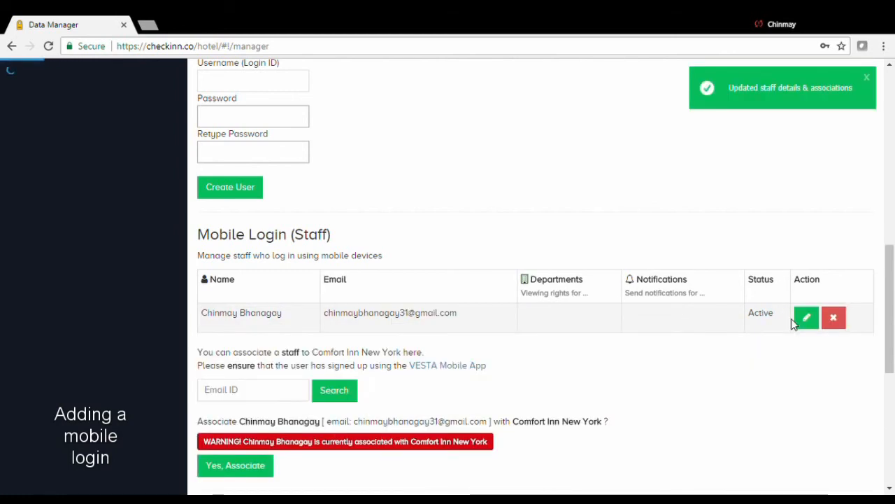
{"action": "scroll", "coordinate": [606, 324], "scroll_direction": "up", "scroll_amount": 1}
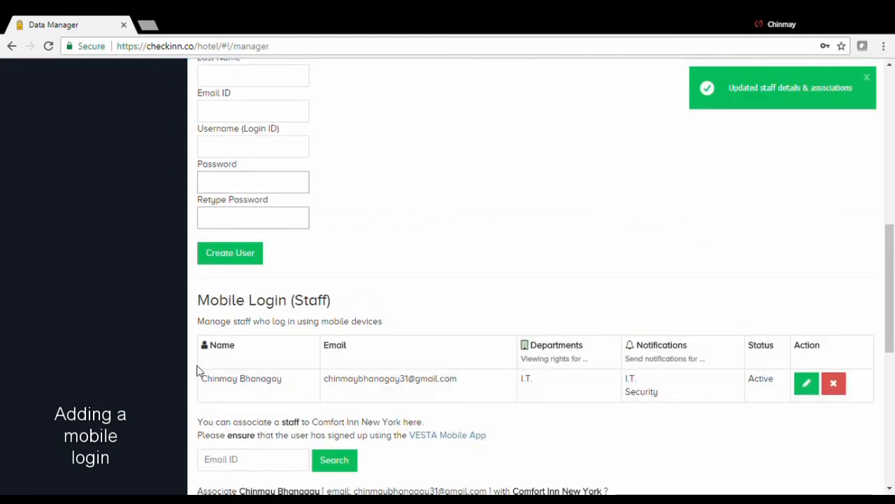